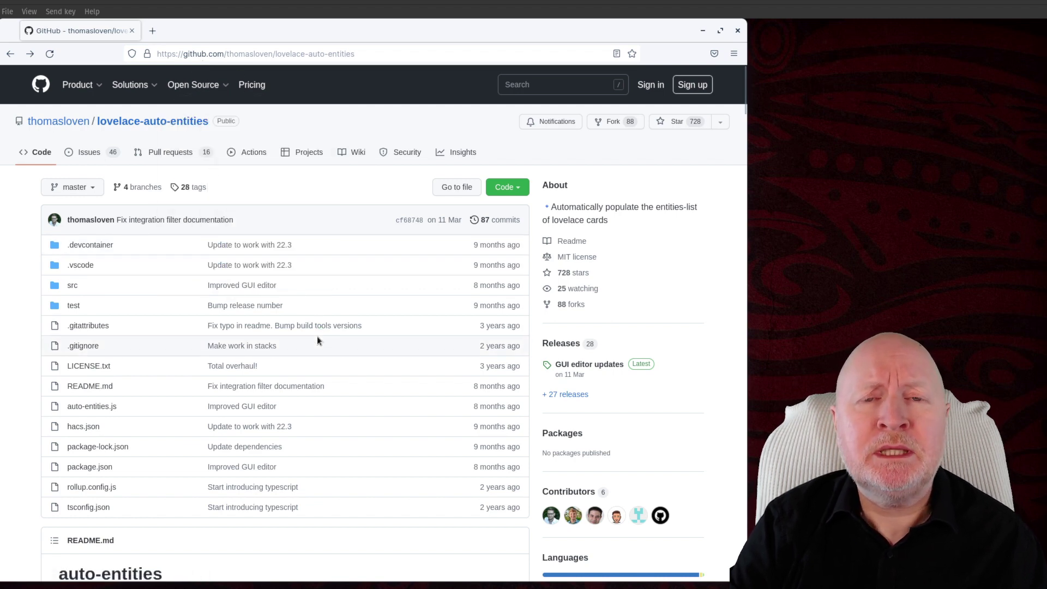
Step: Read the auto-entities README on GitHub and its linked Lovelace Plugins installation guide
scroll(317, 341, "down", 5)
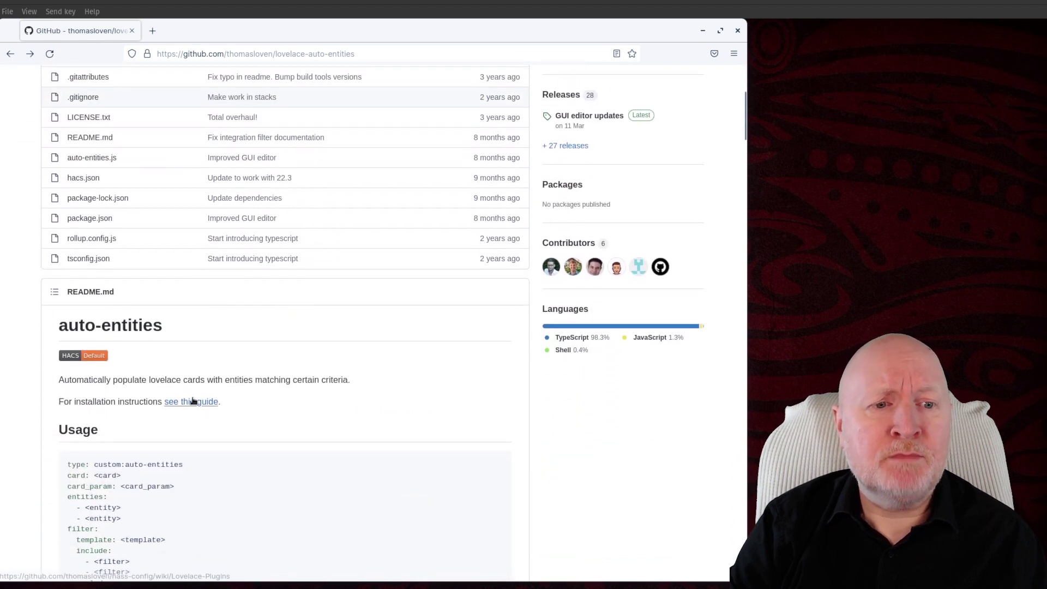
left_click(181, 403)
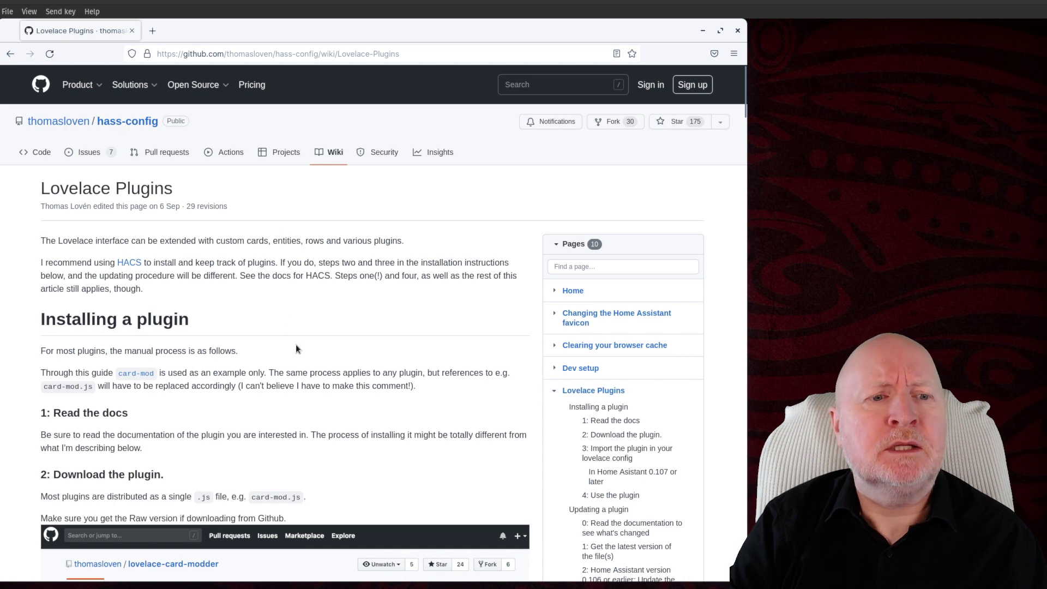
scroll(295, 344, "down", 3)
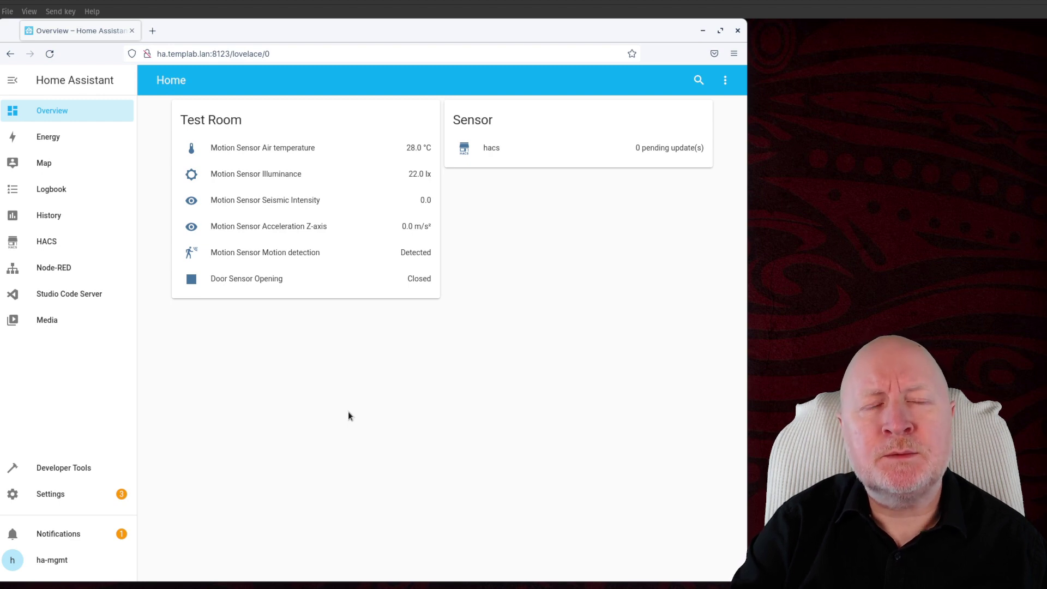
Step: List the HACS Frontend repositories available to download, including auto-entities
left_click(53, 245)
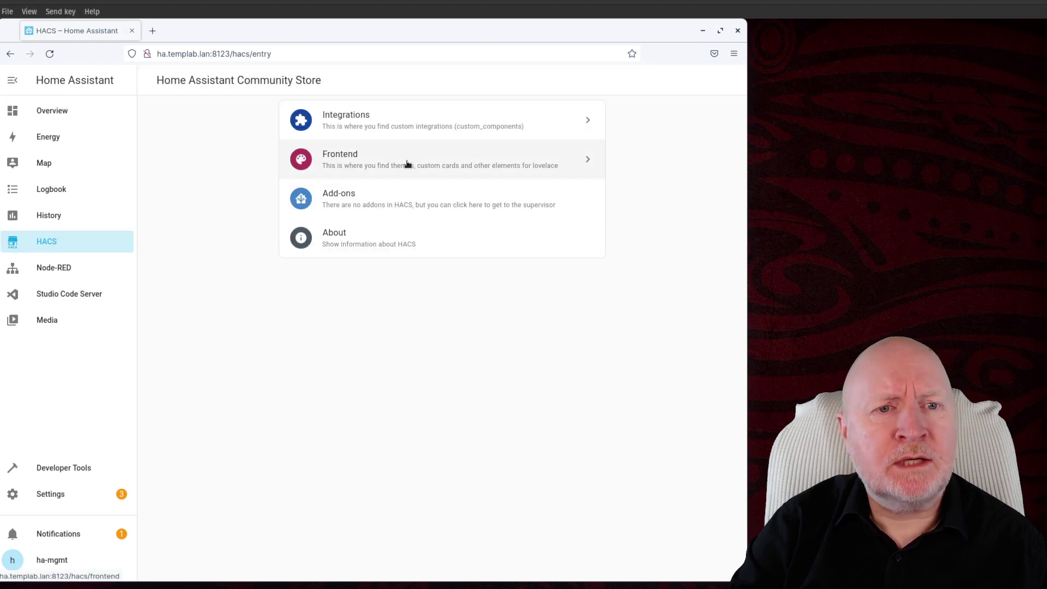
left_click(406, 163)
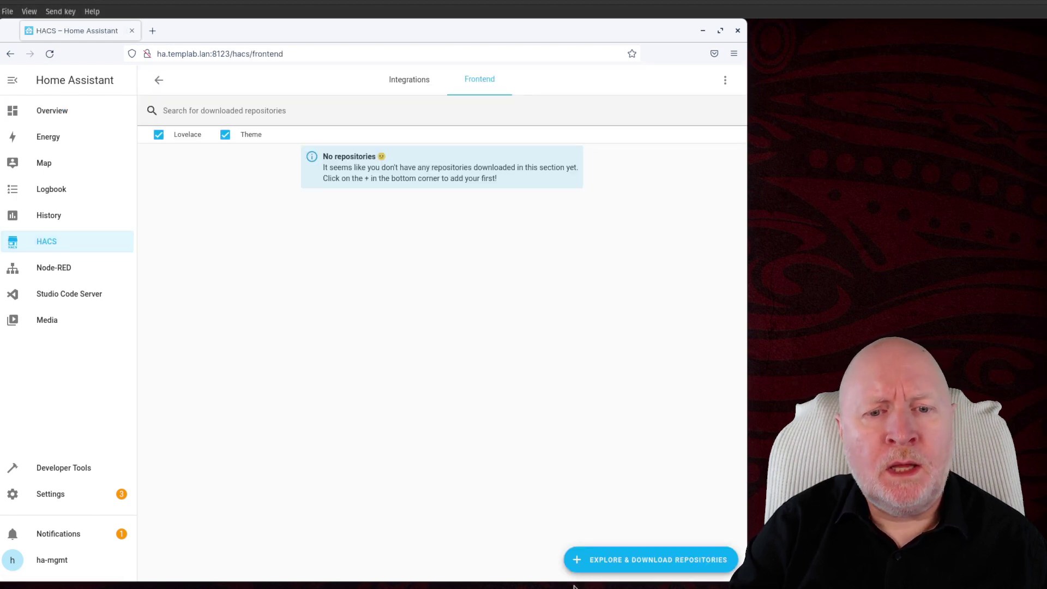
left_click(685, 569)
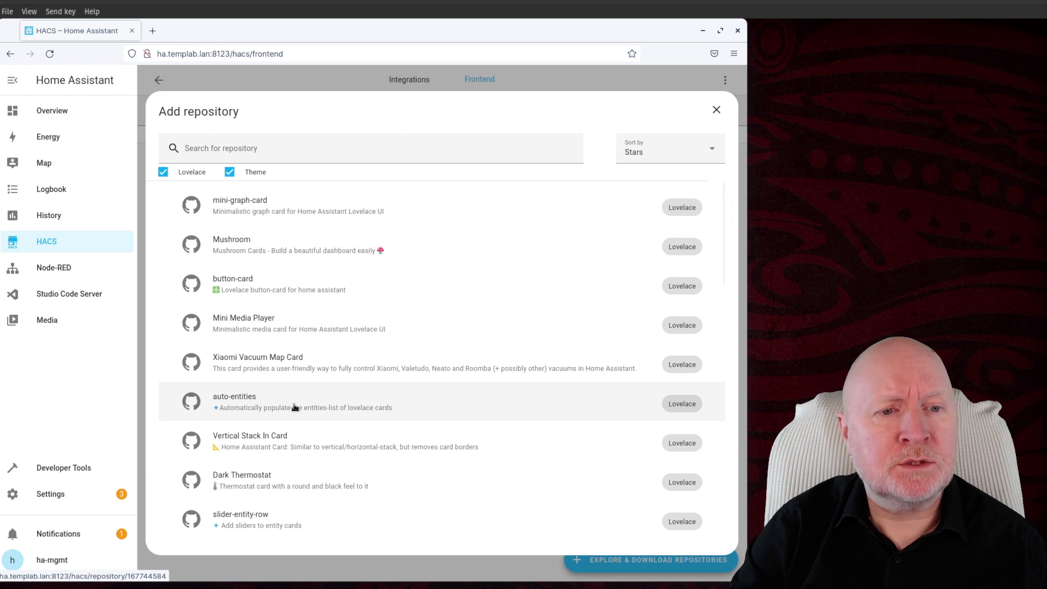
Step: Download auto-entities version 1.11.0 from its HACS repository page
left_click(294, 408)
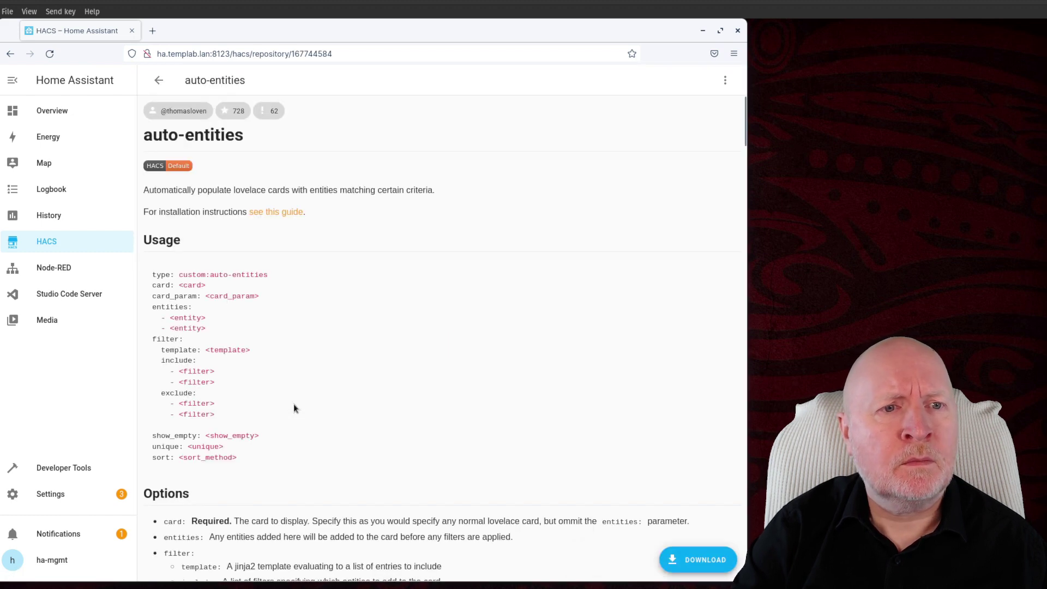
scroll(366, 275, "down", 6)
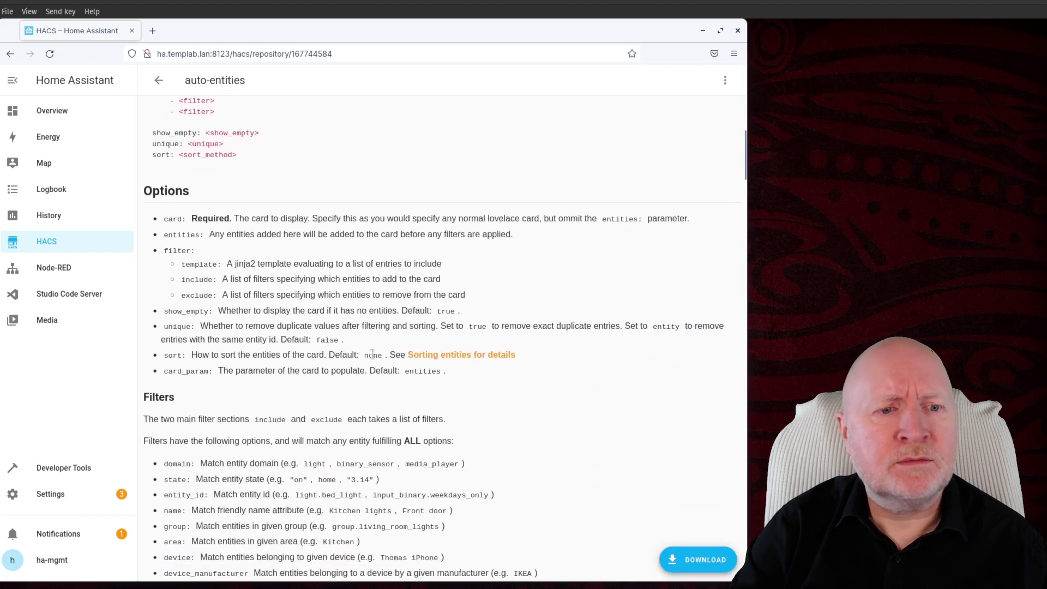
scroll(371, 354, "down", 5)
scroll(378, 372, "up", 11)
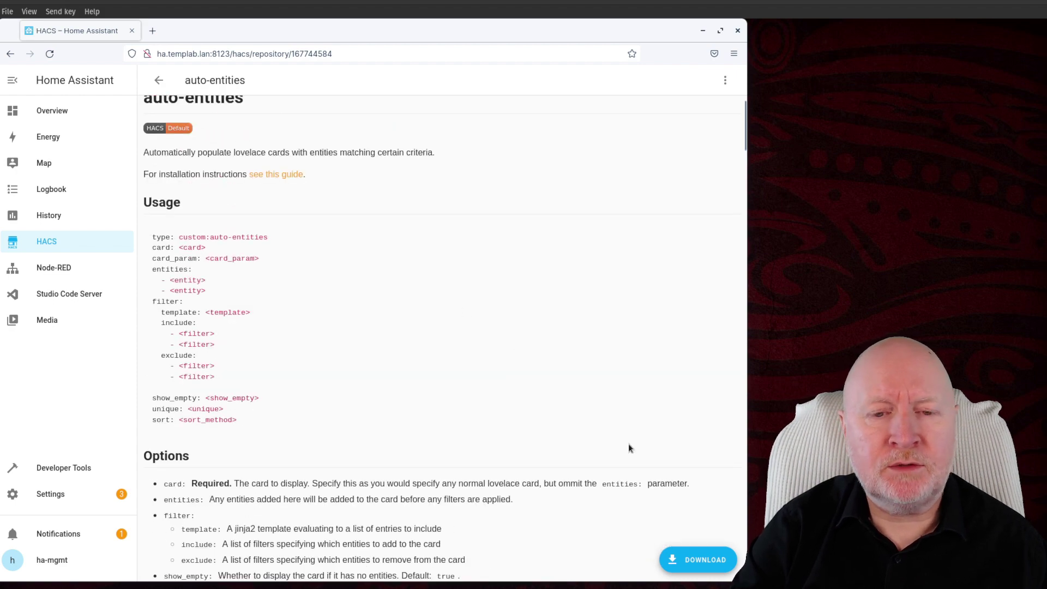
scroll(683, 561, "up", 1)
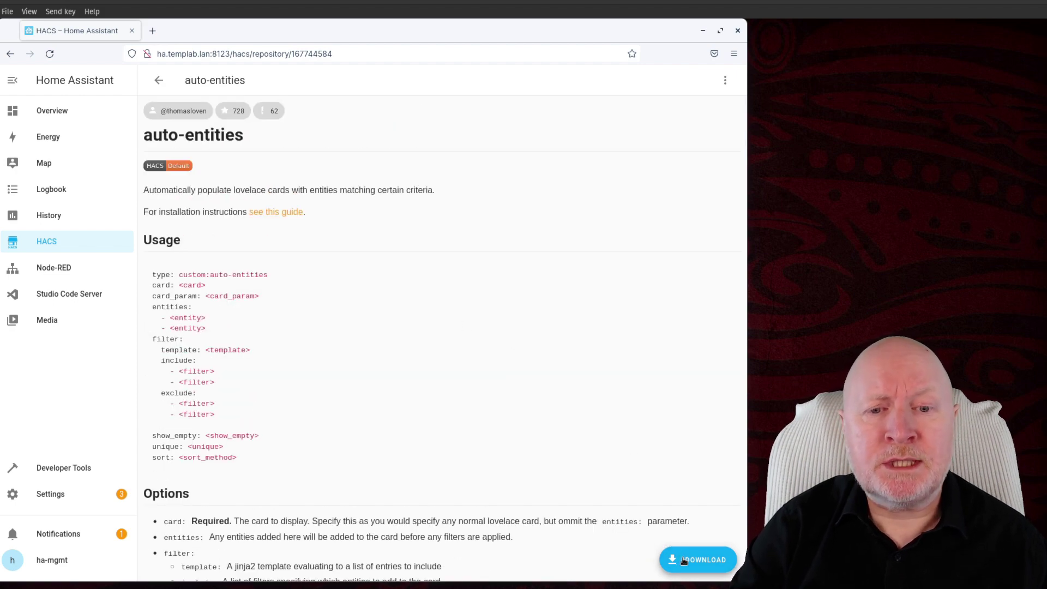
left_click(684, 560)
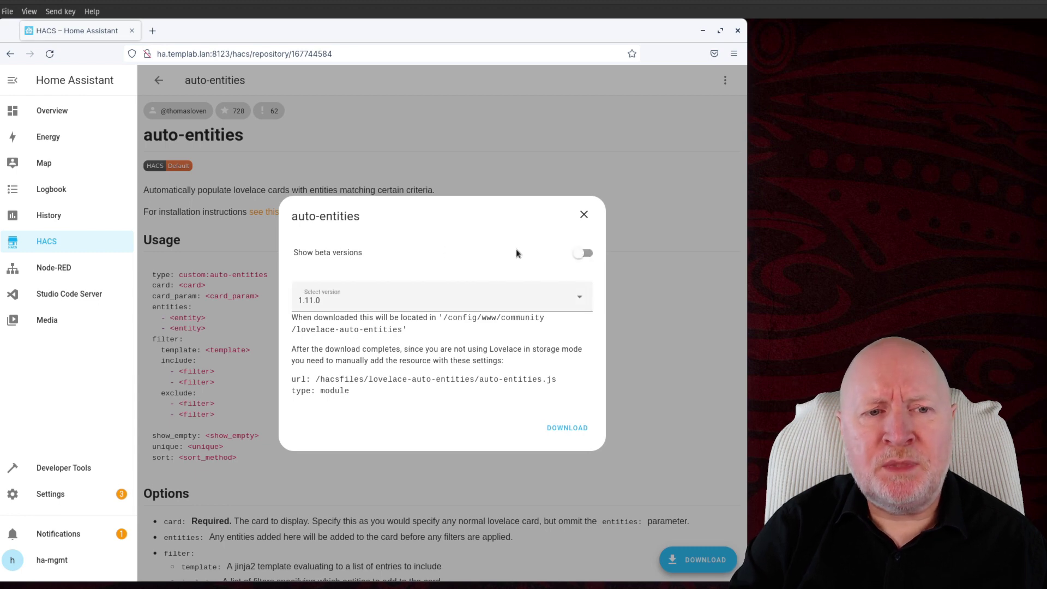
left_click(511, 307)
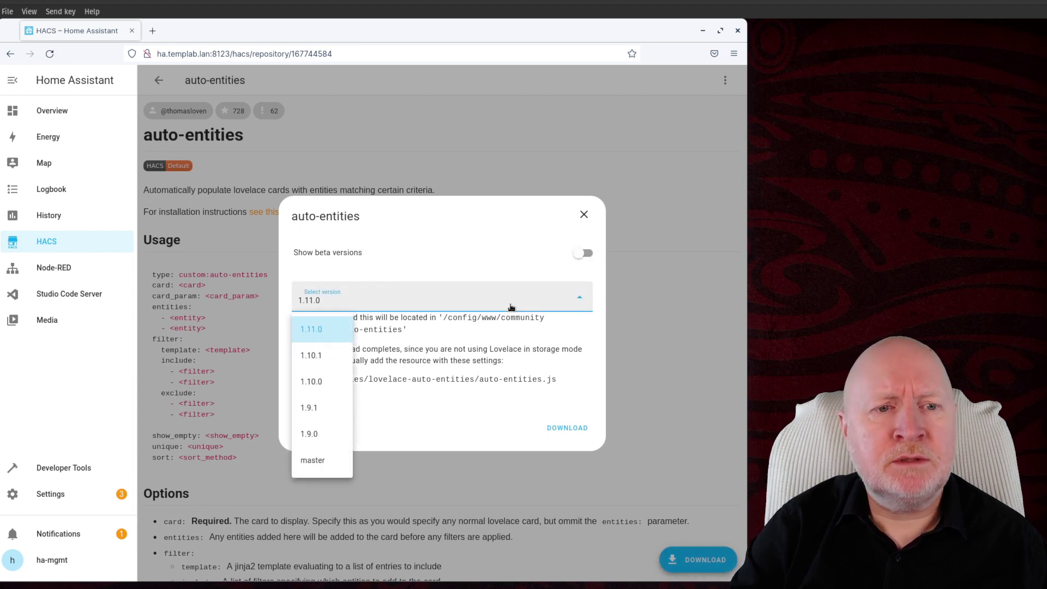
left_click(511, 306)
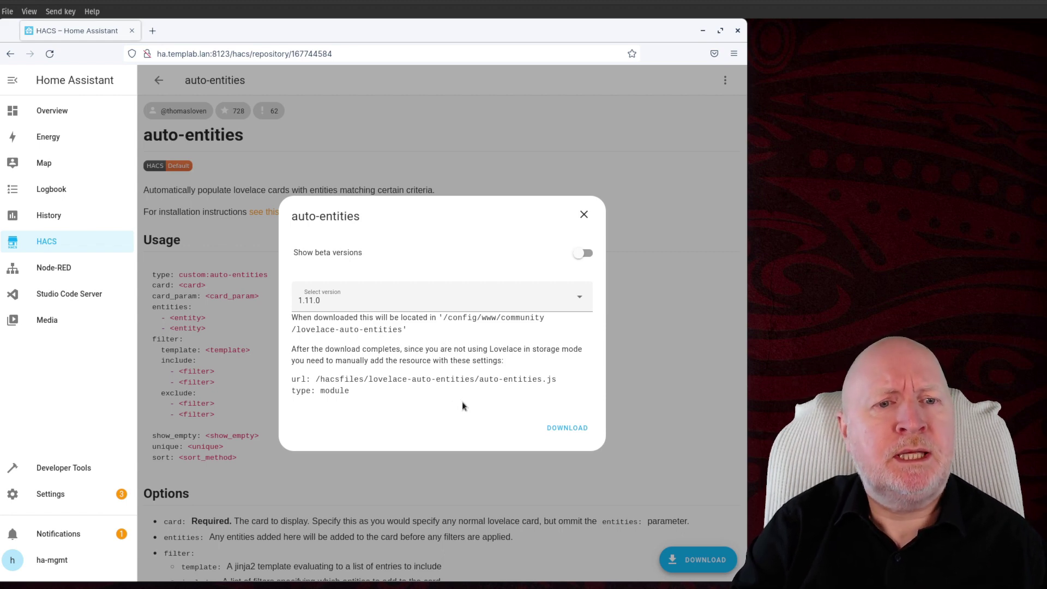
left_click(564, 429)
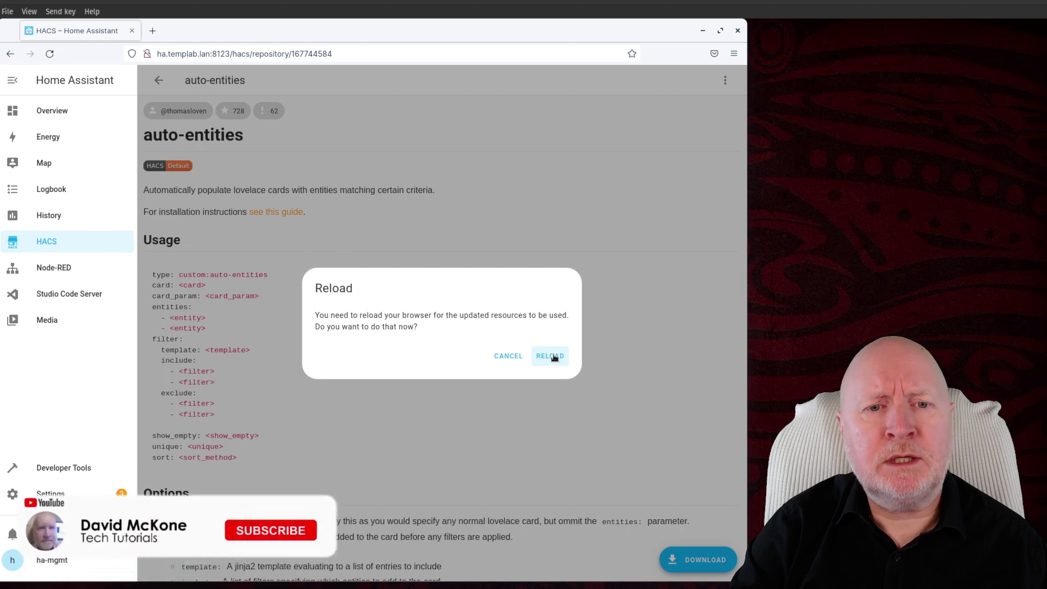
Step: Reload the browser for the new resources and log back in with the account username and password
left_click(551, 356)
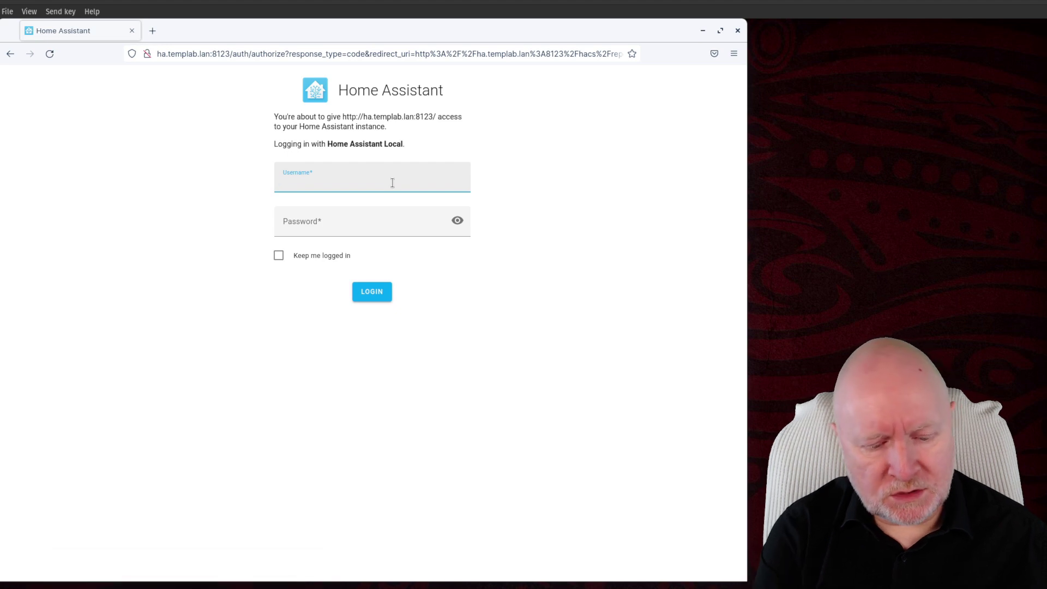
type("ha-mgmt")
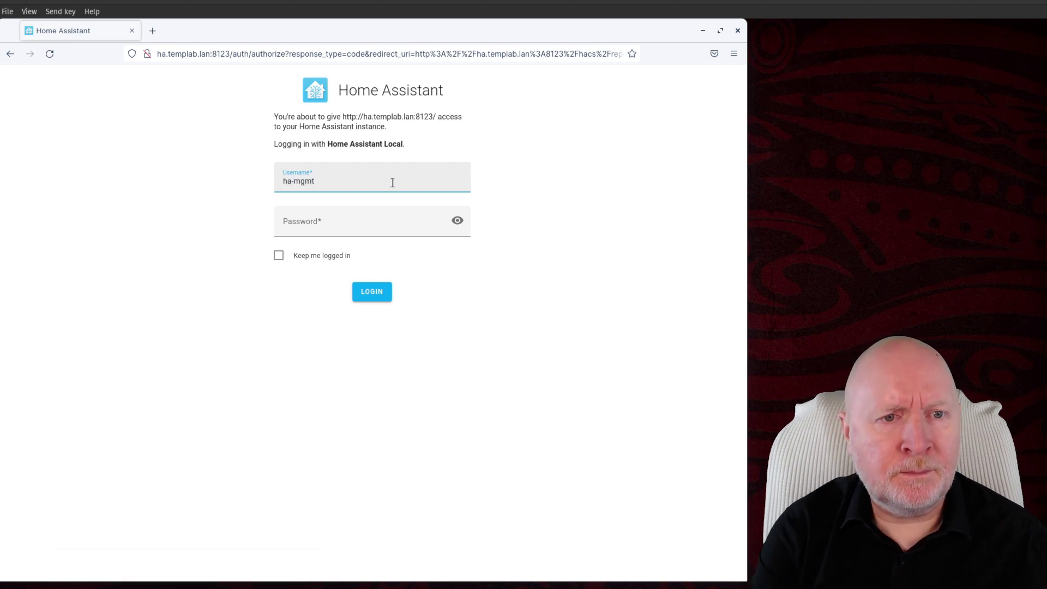
key("Tab")
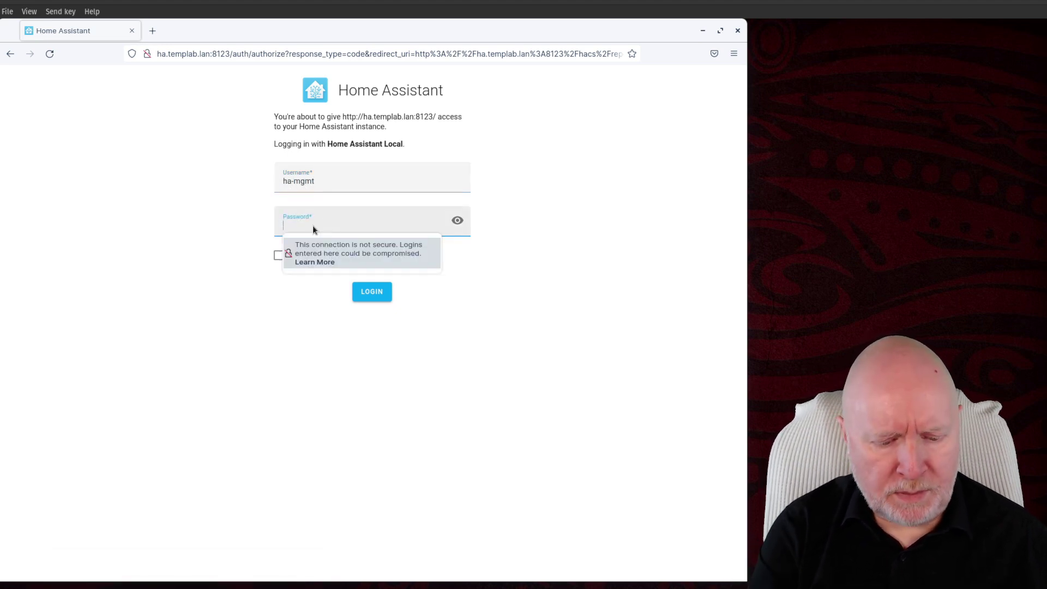
left_click(381, 293)
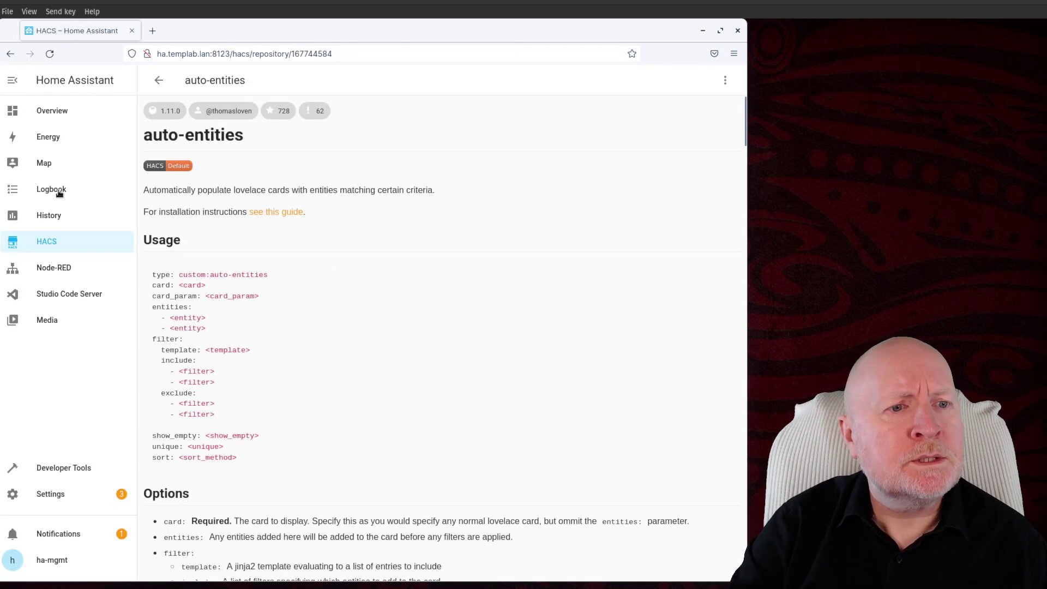
Step: Open the auto-entities details among the HACS Frontend downloads to confirm version 1.11.0
left_click(58, 240)
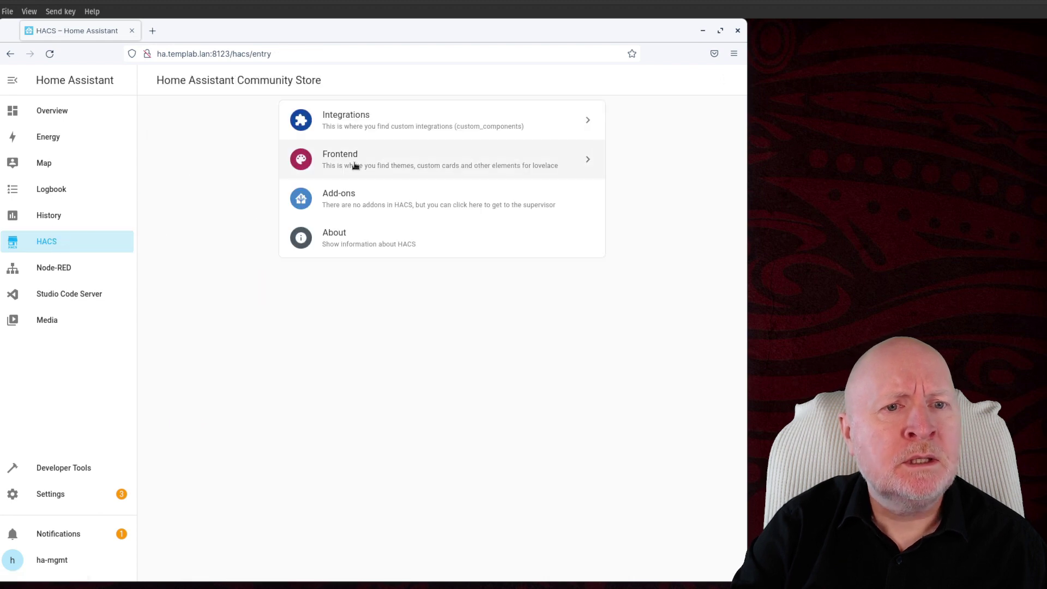
left_click(353, 165)
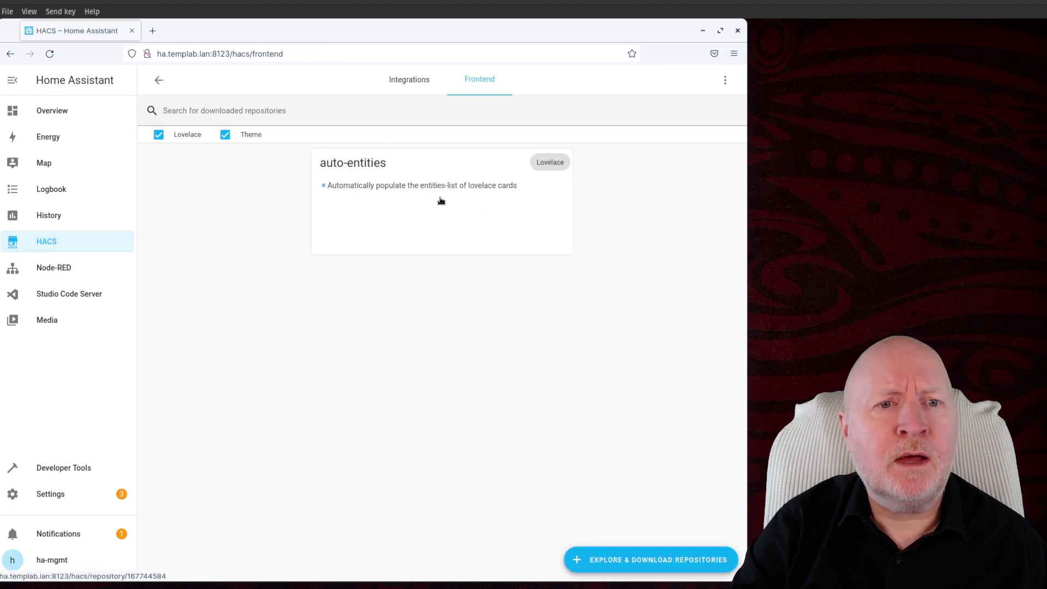
left_click(441, 201)
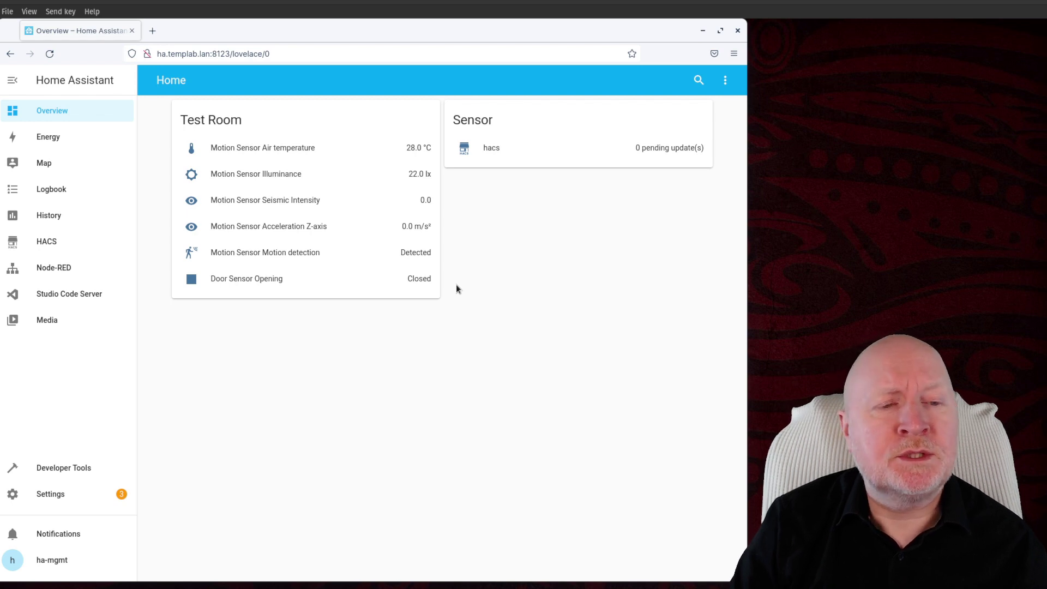
Step: Start a new dashboard from Settings > Dashboards with the title 'Demo Dashboard'
left_click(67, 497)
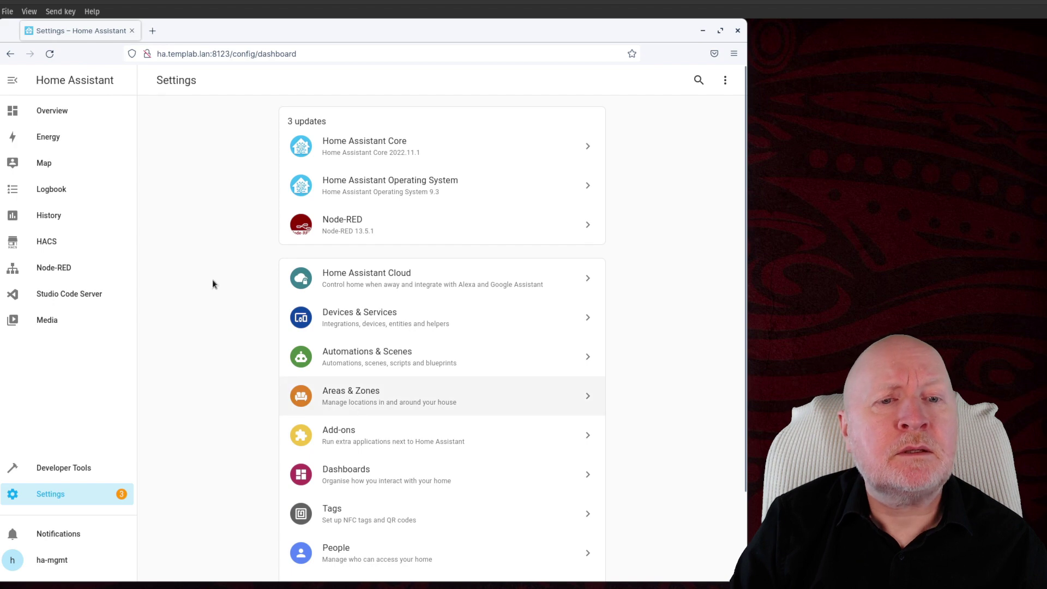
left_click(366, 479)
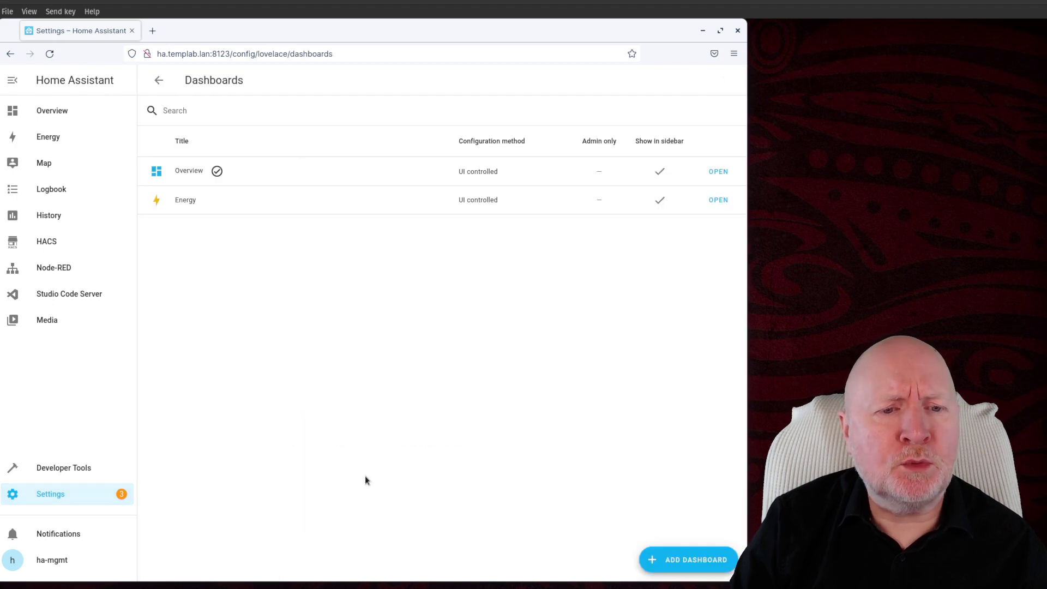
left_click(691, 560)
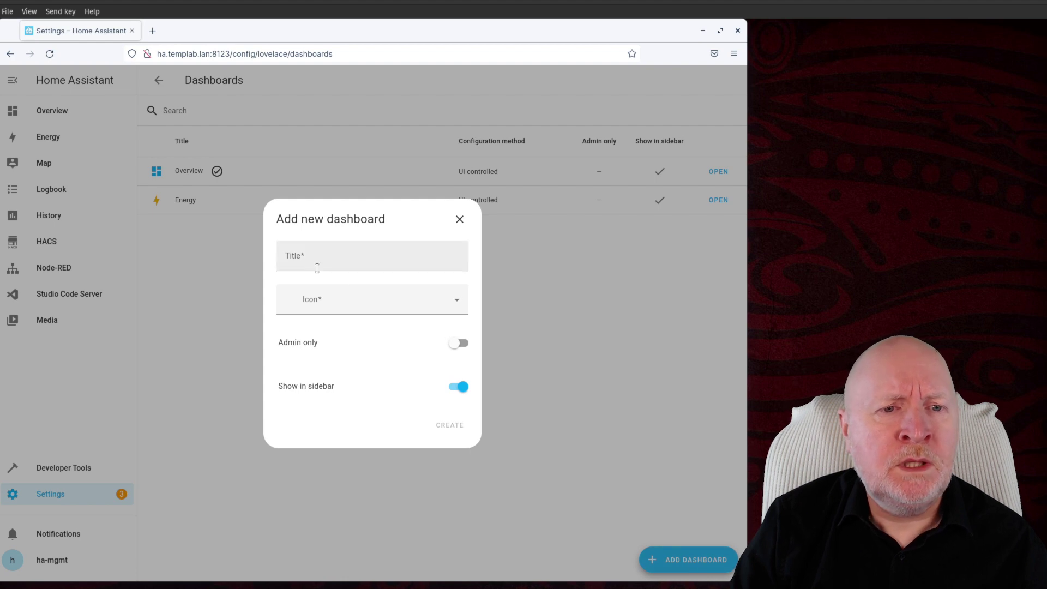
left_click(316, 266)
type("Demo D")
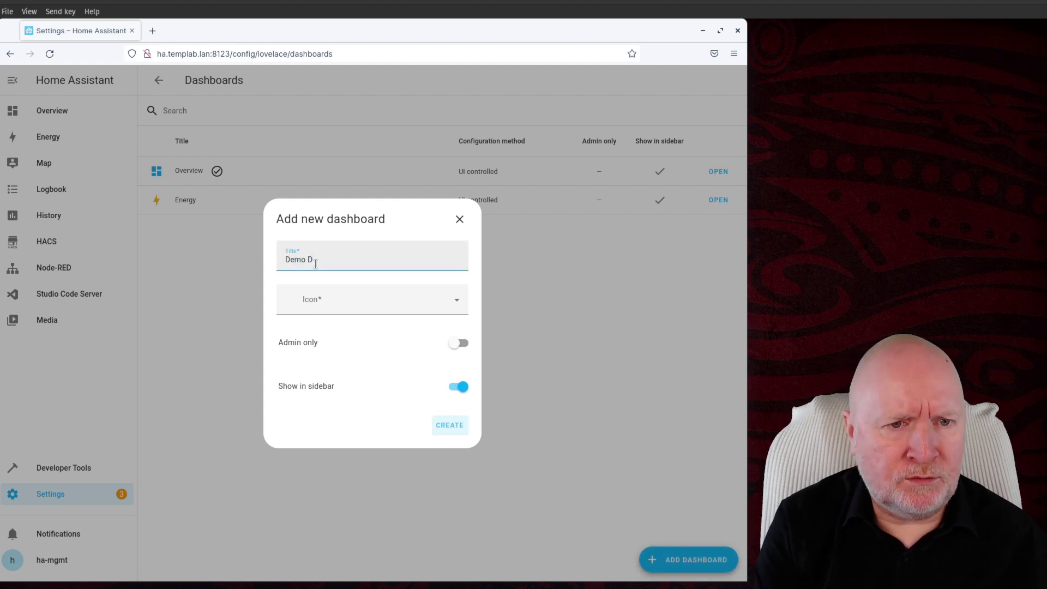
type("ashboard")
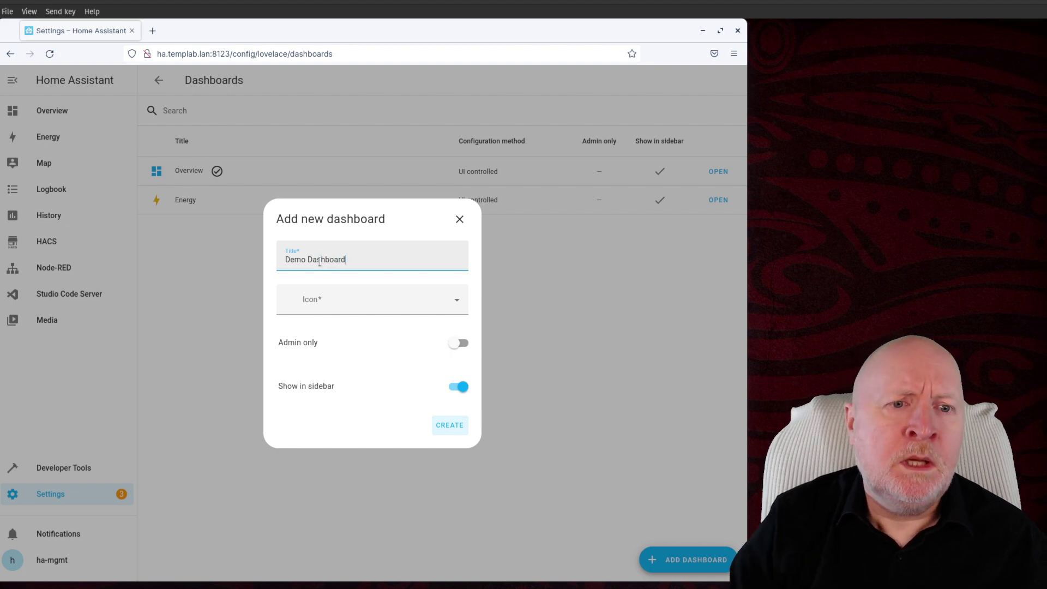
Step: Give it the mdi:battery-alert icon and create the dashboard
left_click(440, 302)
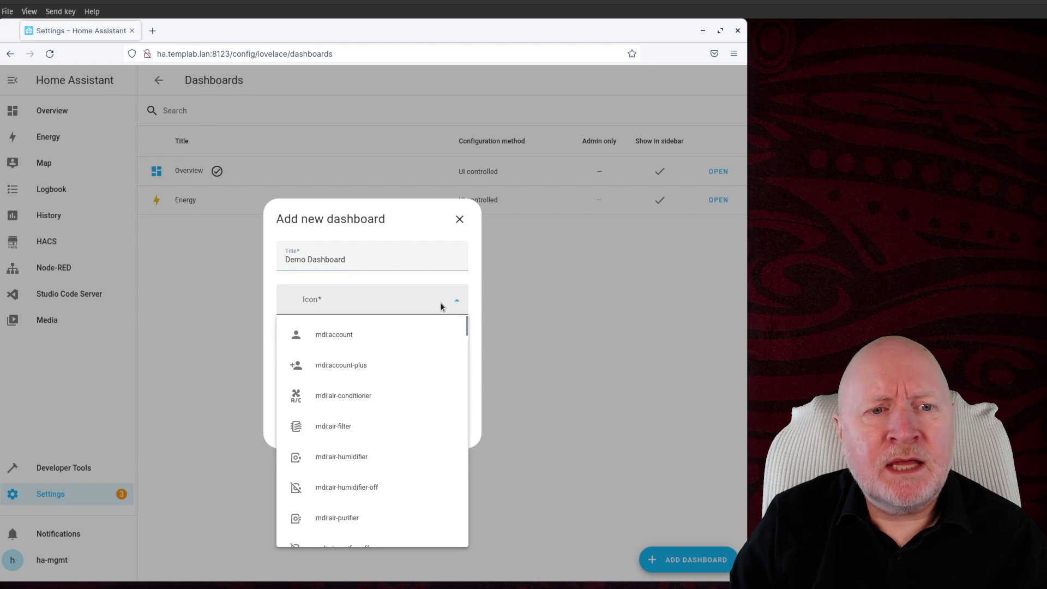
scroll(379, 349, "down", 8)
left_click(371, 303)
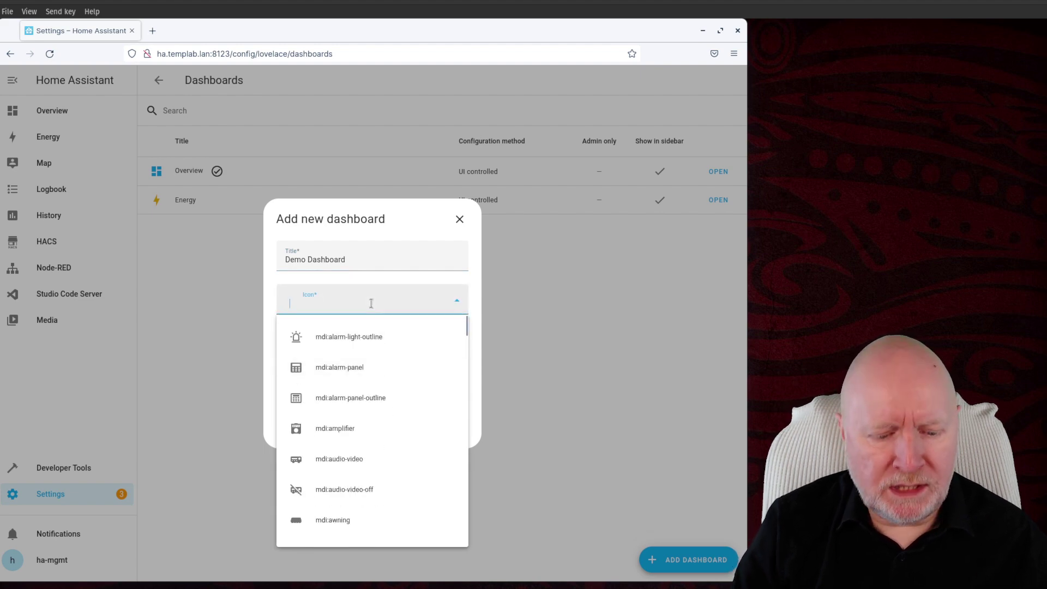
type("alert")
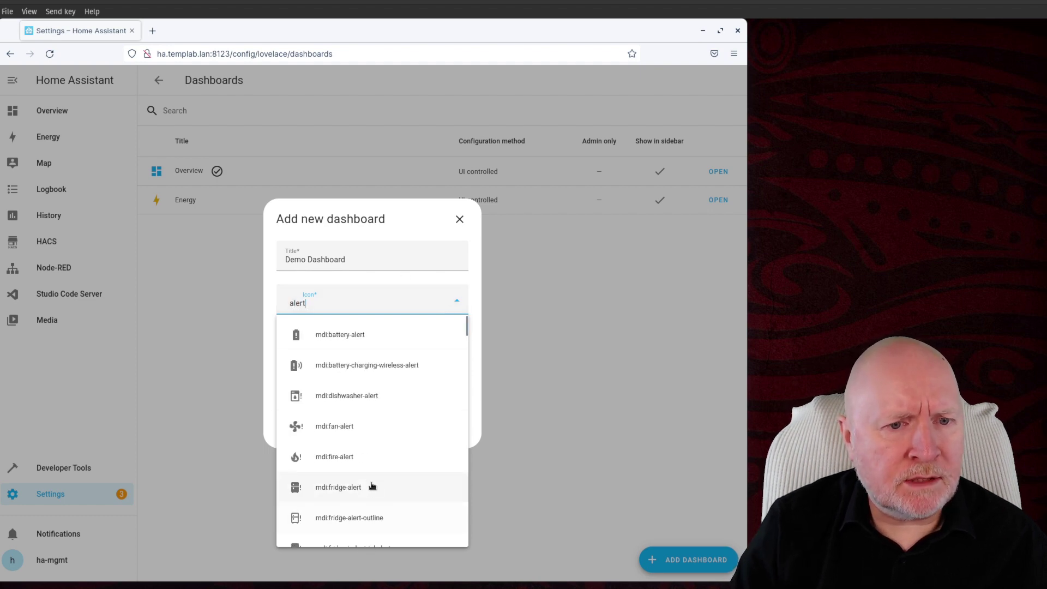
left_click(345, 338)
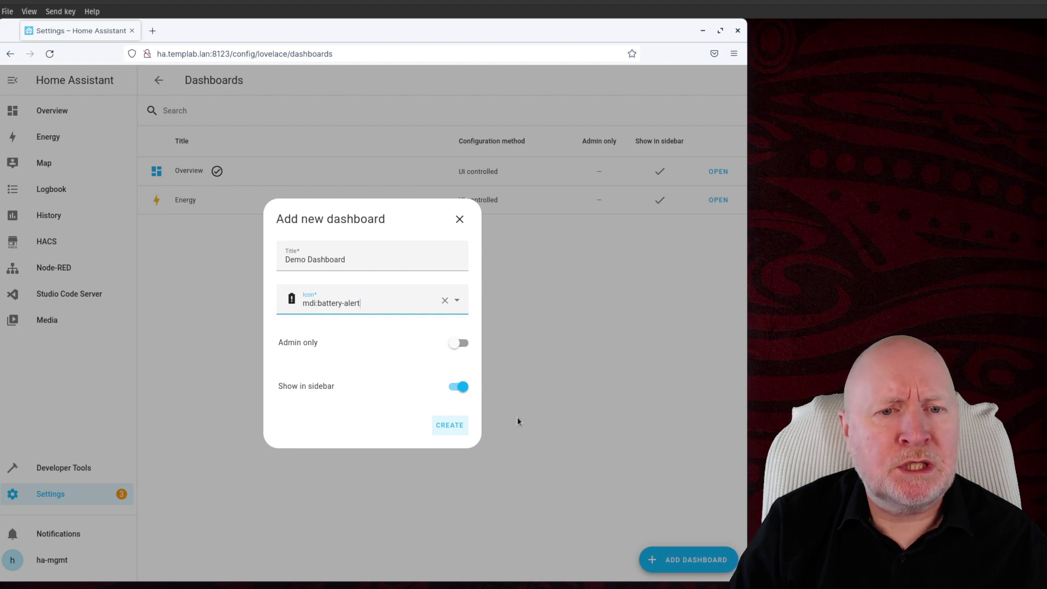
left_click(449, 424)
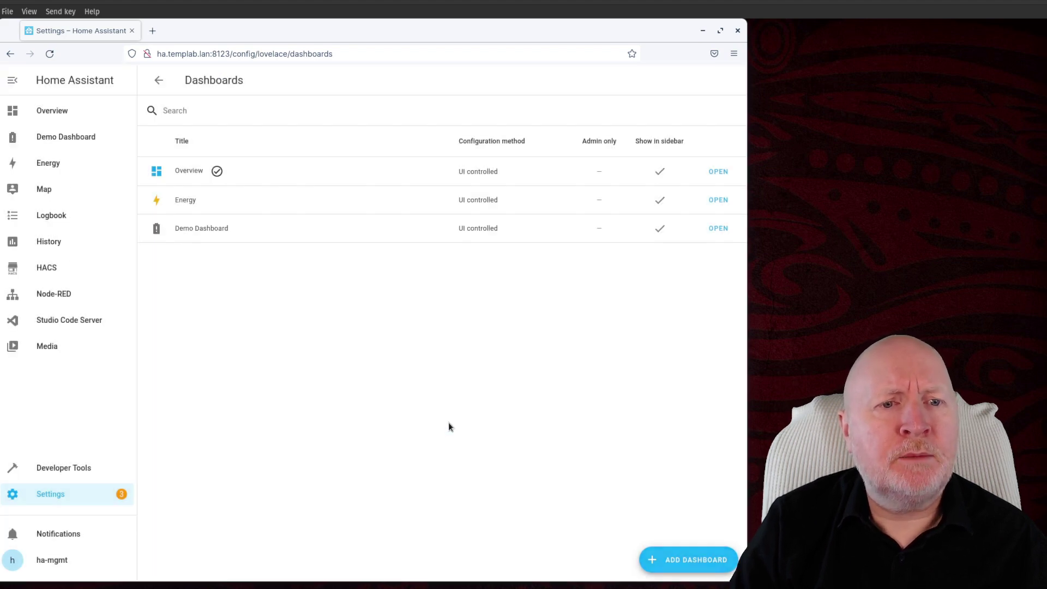
Step: Open Demo Dashboard, then turn on Advanced Mode in the user profile
left_click(69, 140)
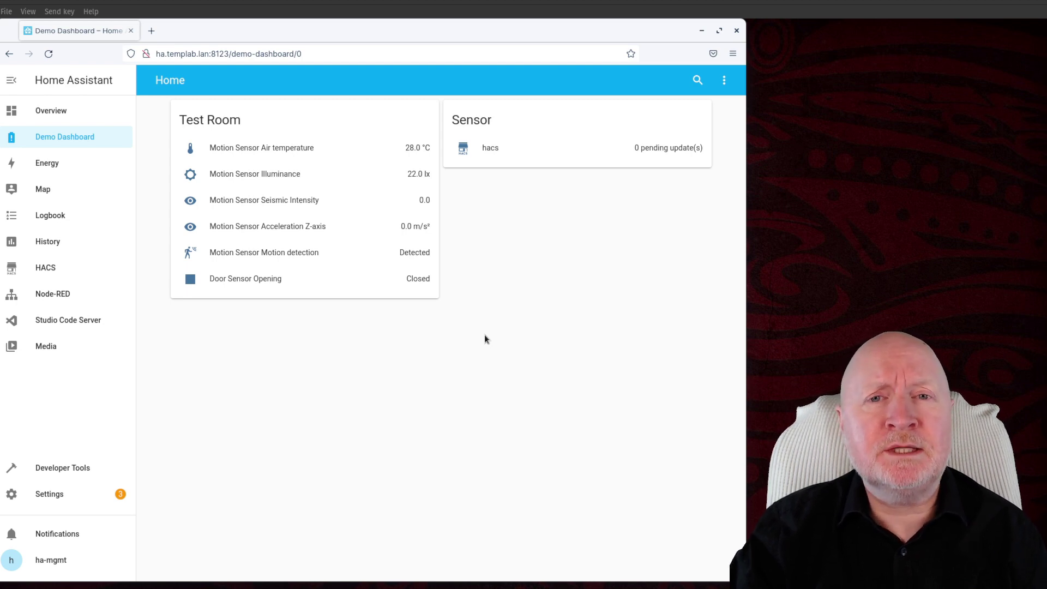
left_click(66, 570)
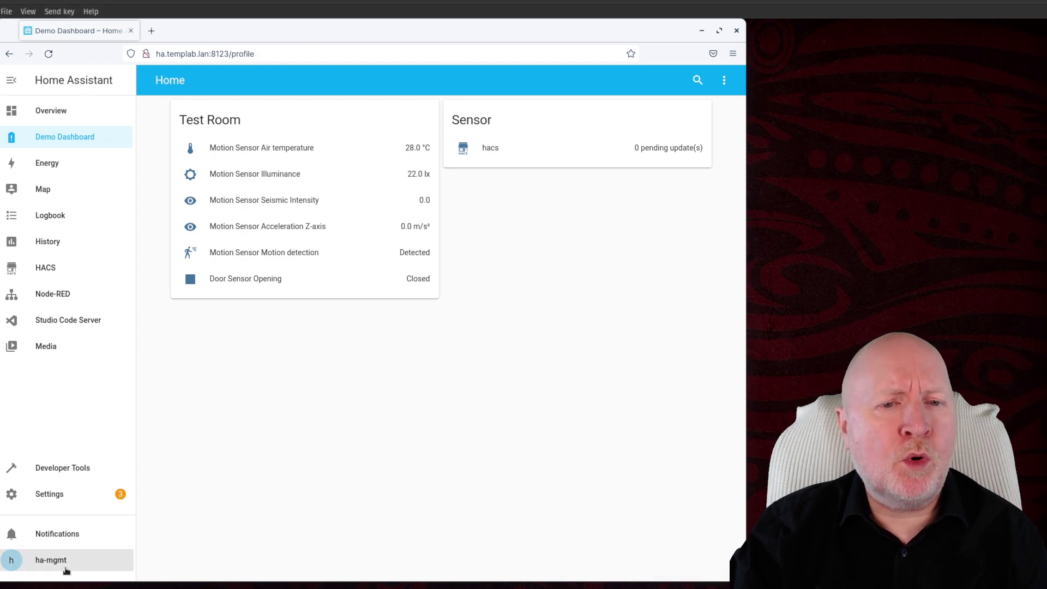
scroll(413, 341, "down", 7)
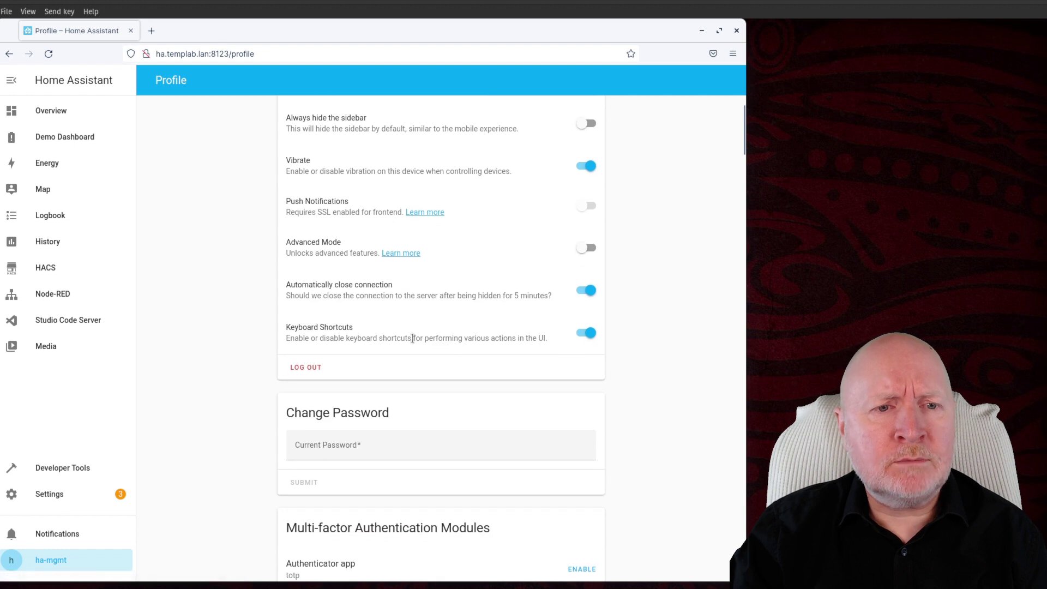
left_click(592, 249)
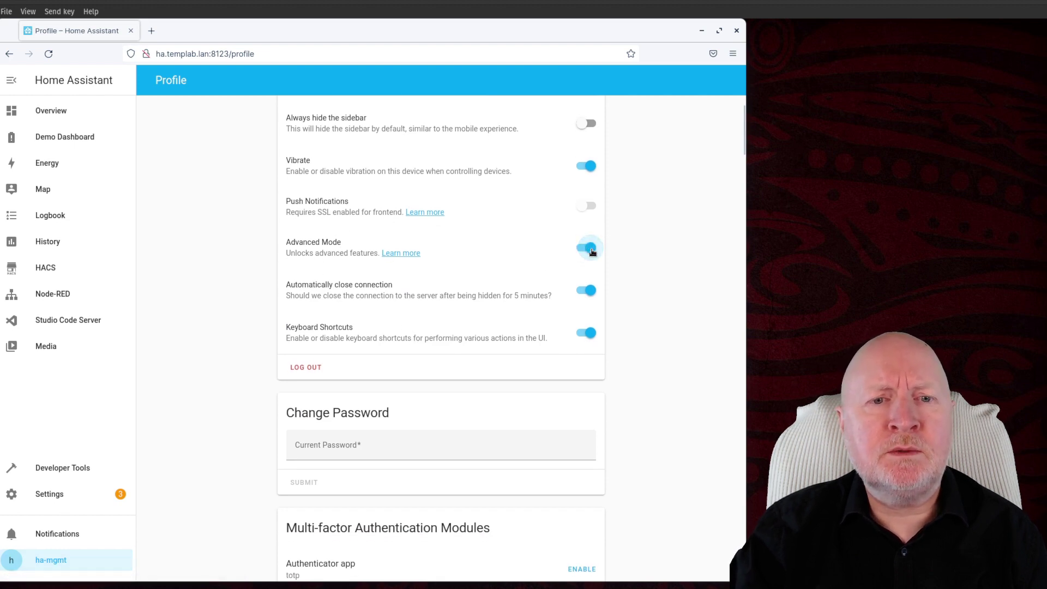
Step: Add /hacsfiles/lovelace-auto-entities/auto-entities.js as a JavaScript Module under Dashboards > Resources
left_click(54, 500)
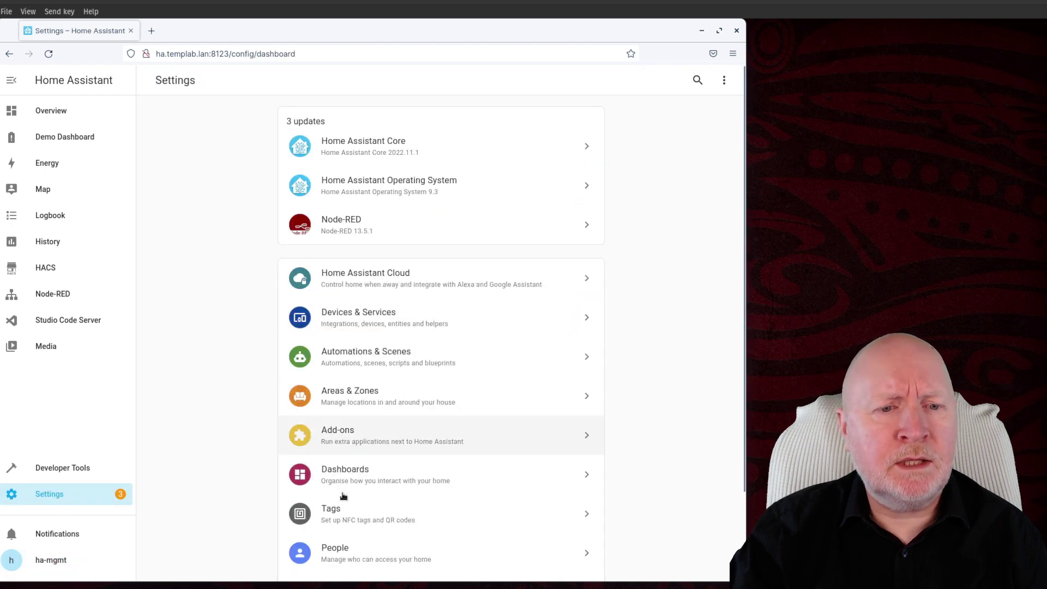
left_click(343, 491)
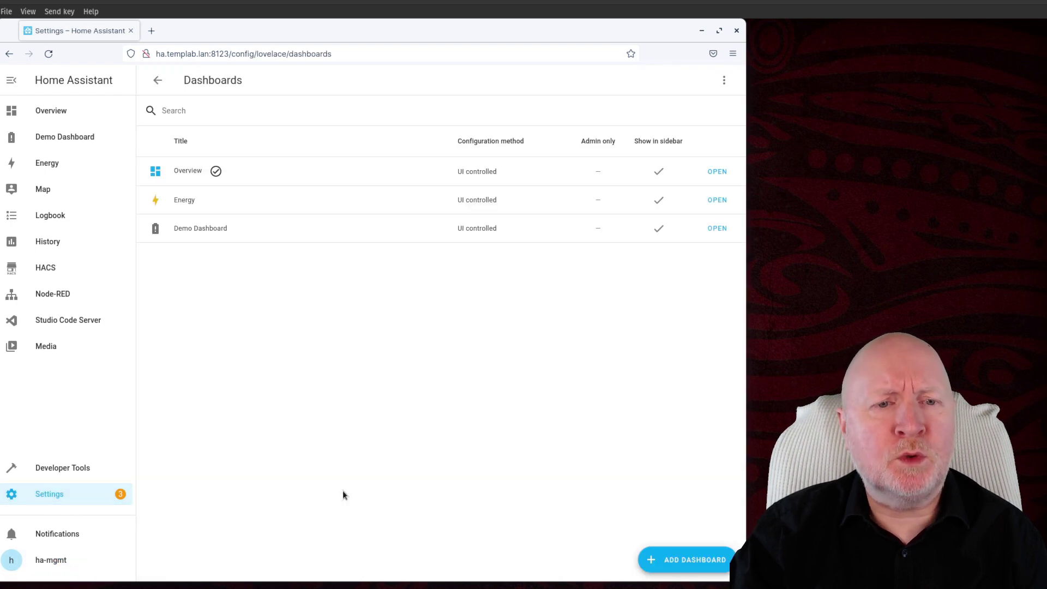
left_click(725, 83)
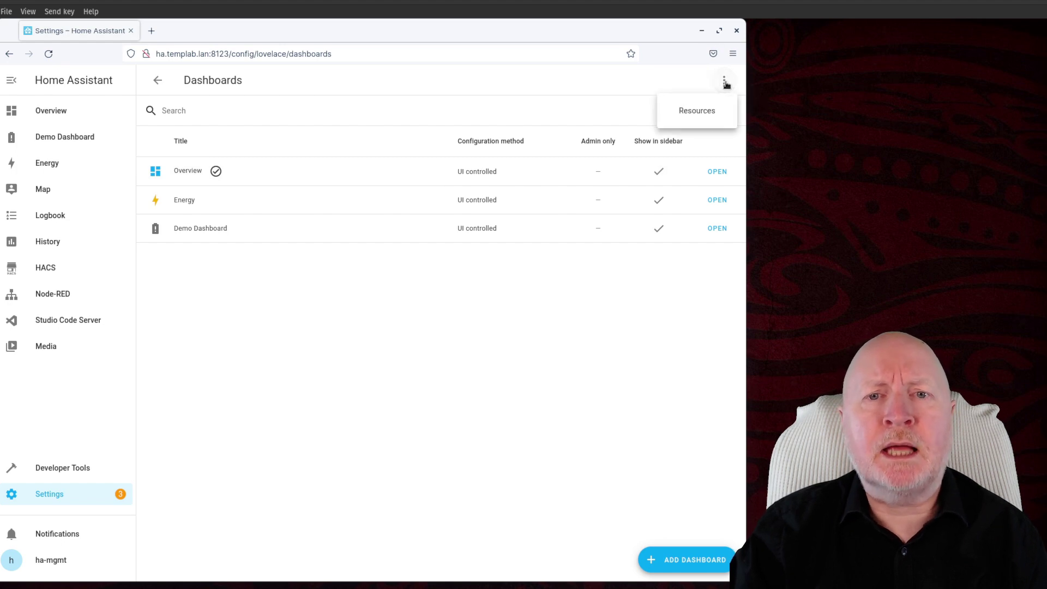
left_click(696, 112)
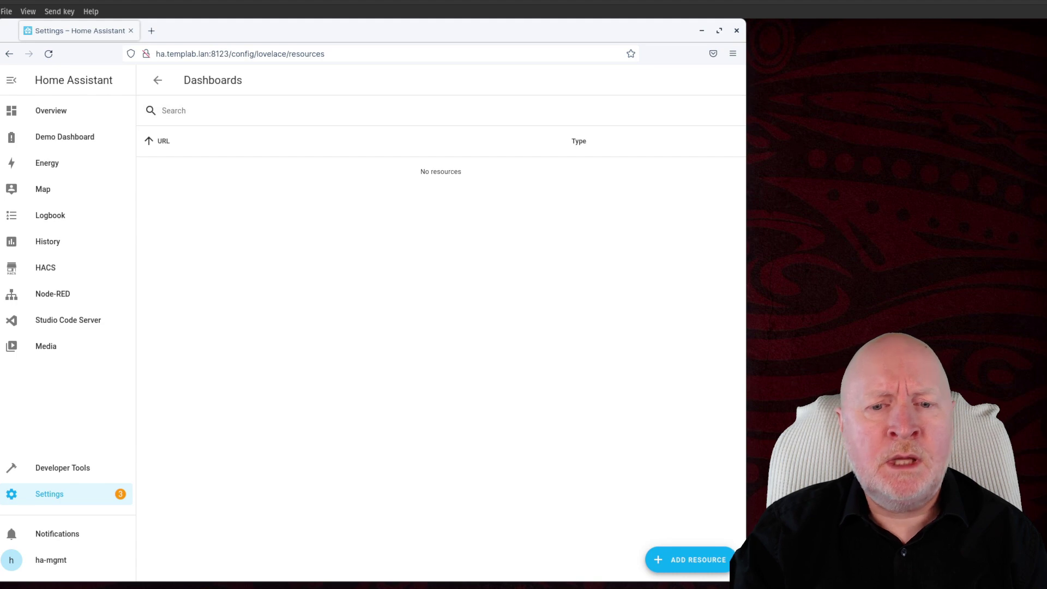
left_click(700, 570)
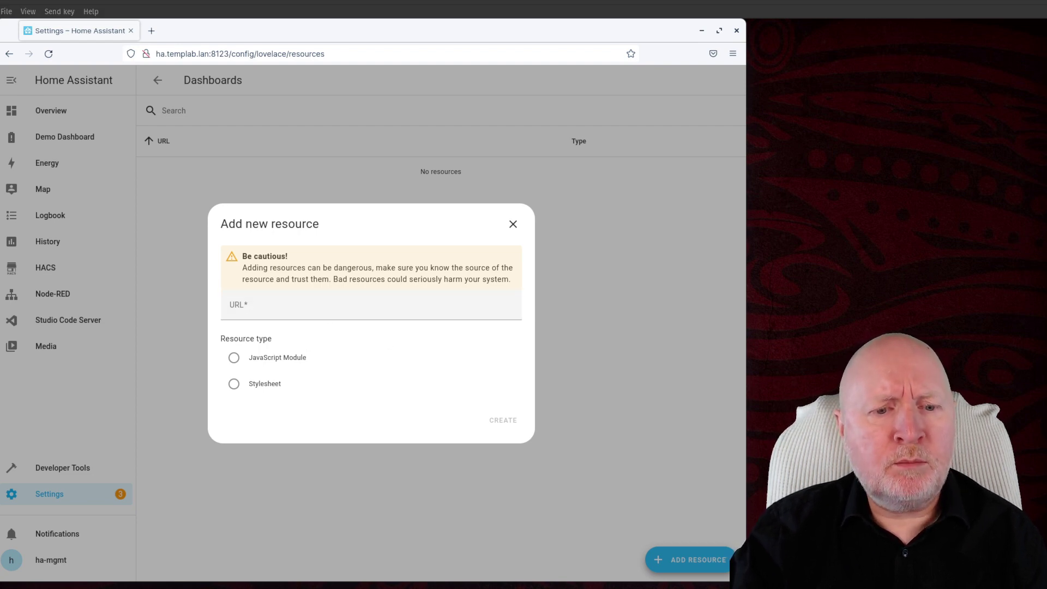
right_click(310, 304)
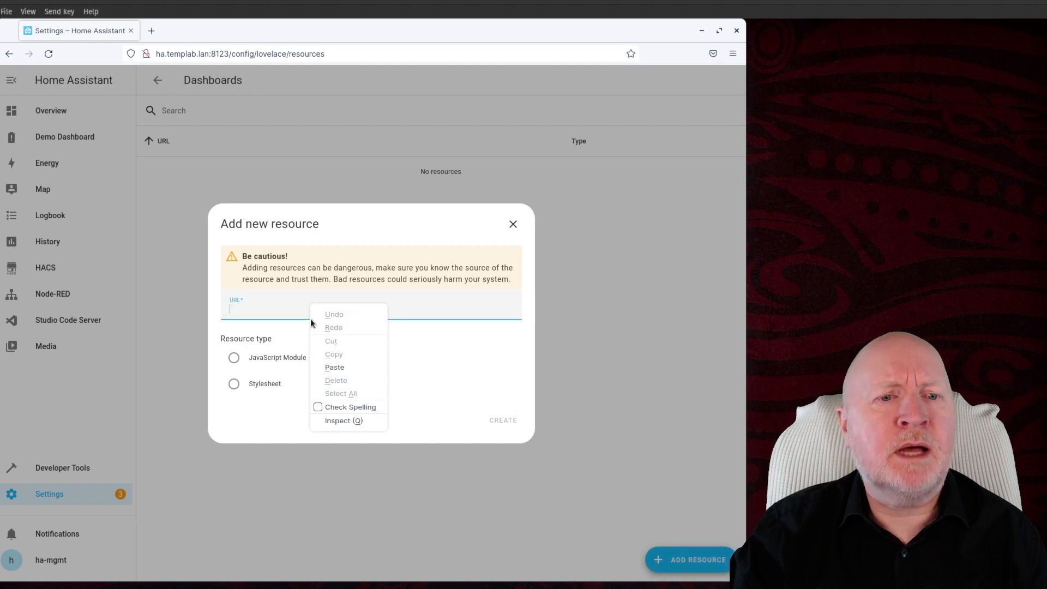
left_click(334, 367)
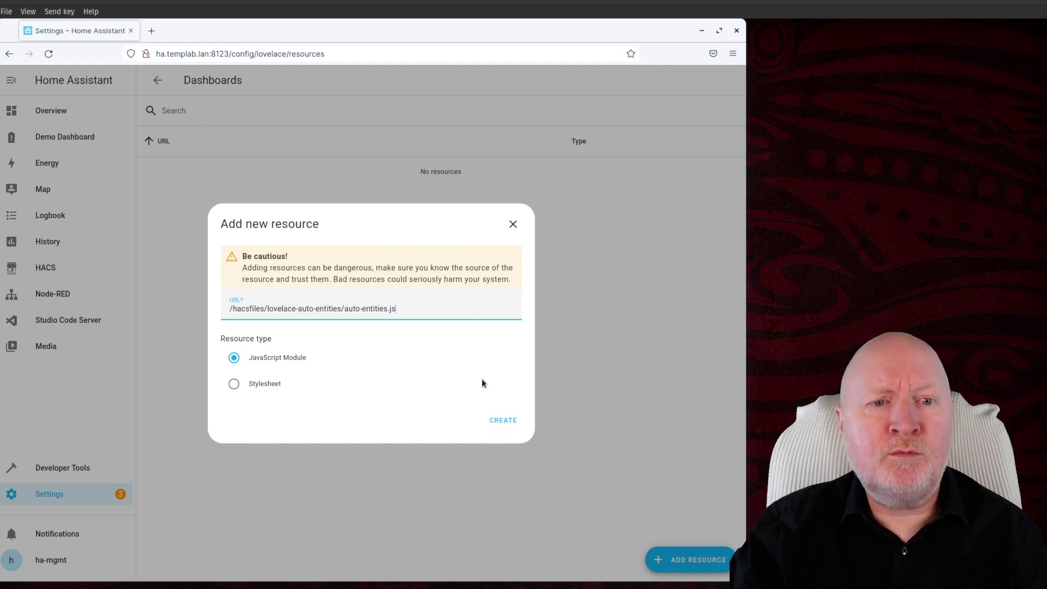
left_click(499, 421)
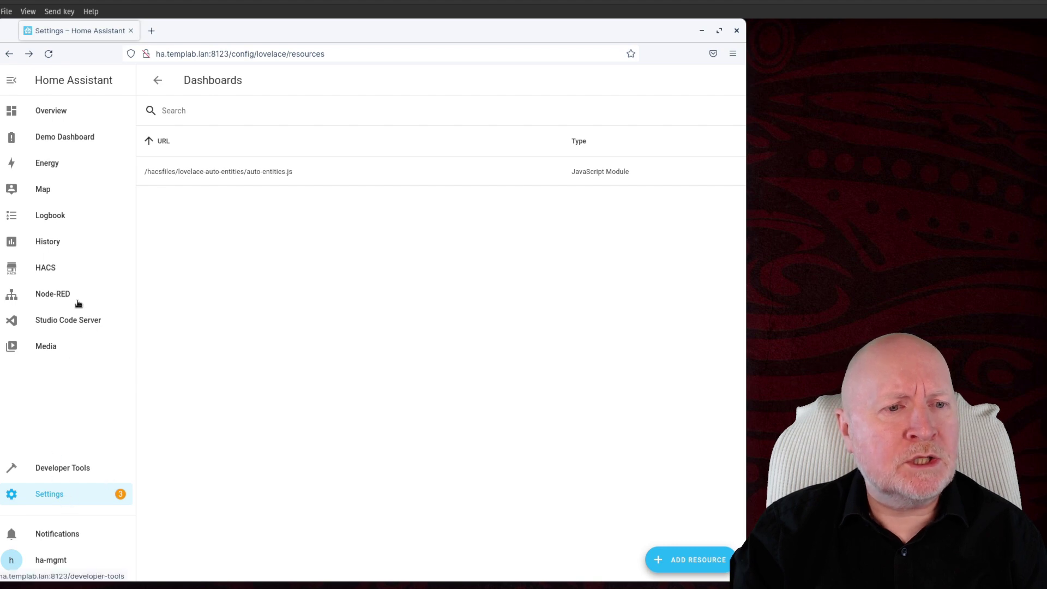
Step: Open HACS to show Integrations, Frontend, Add-ons and About
left_click(59, 271)
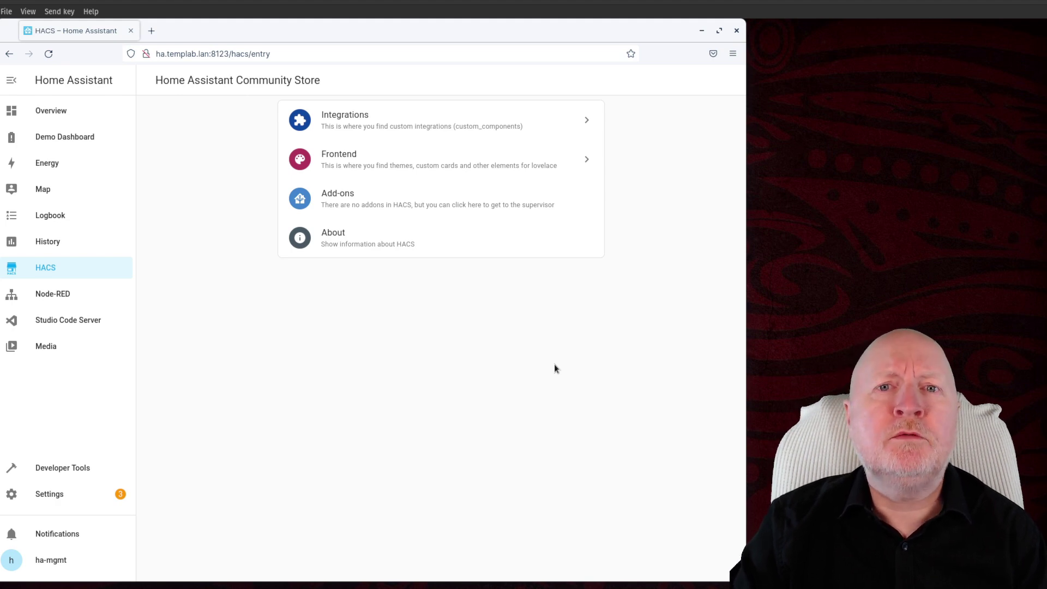
Step: Switch to Demo Dashboard, via Overview briefly, showing its Test Room and Sensor cards
left_click(73, 139)
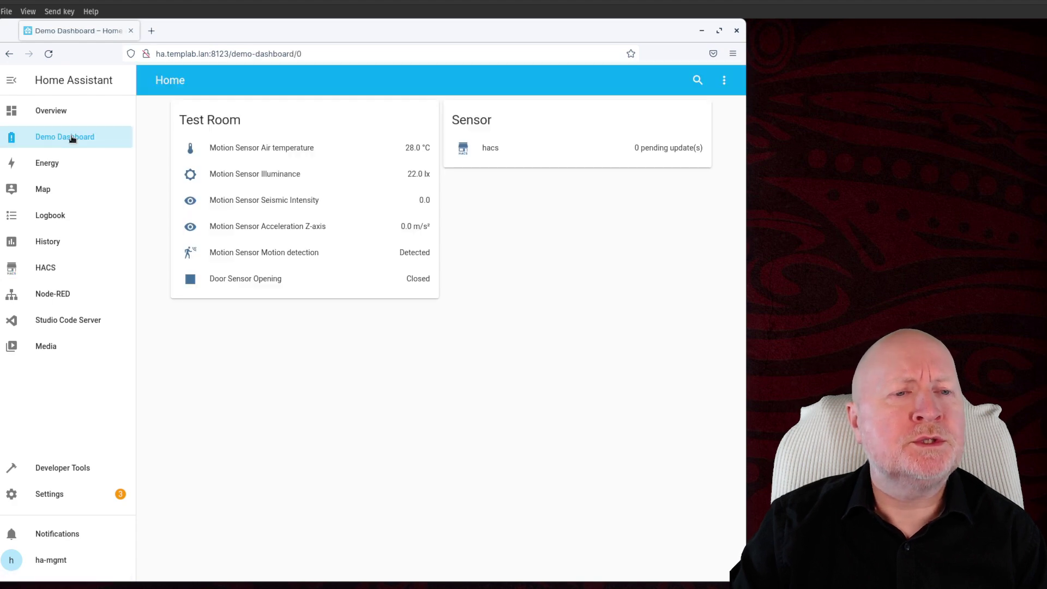
left_click(63, 111)
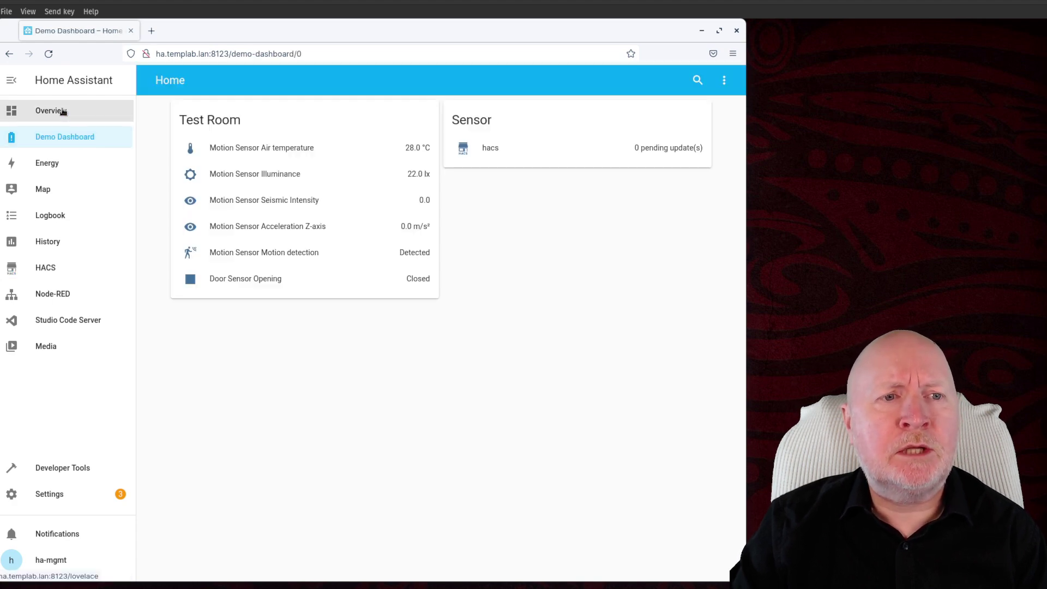
left_click(65, 138)
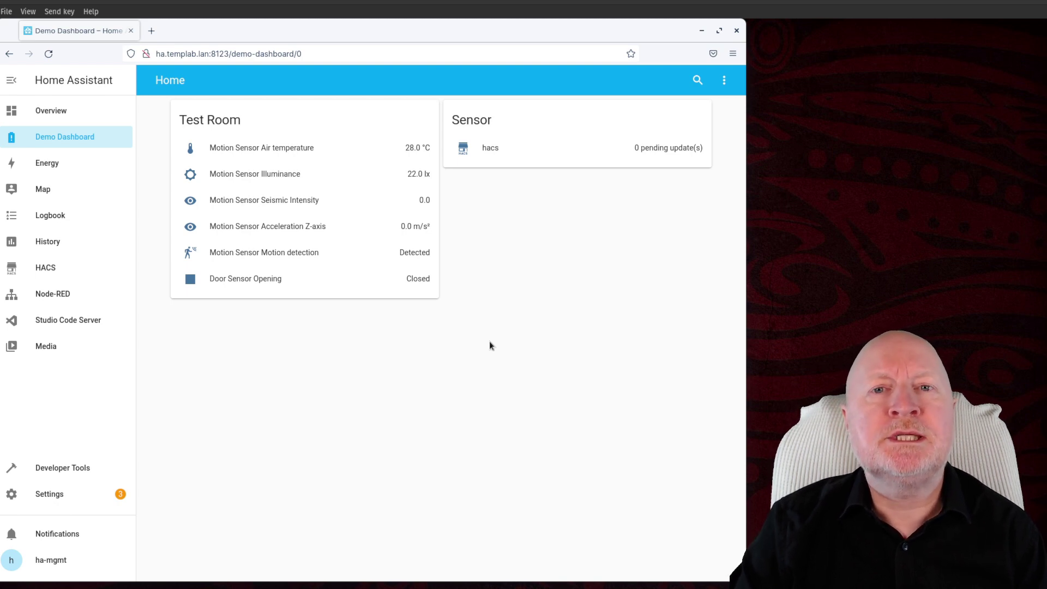
Step: Take control of the Demo Dashboard with 'Start with an empty dashboard' switched on
left_click(724, 82)
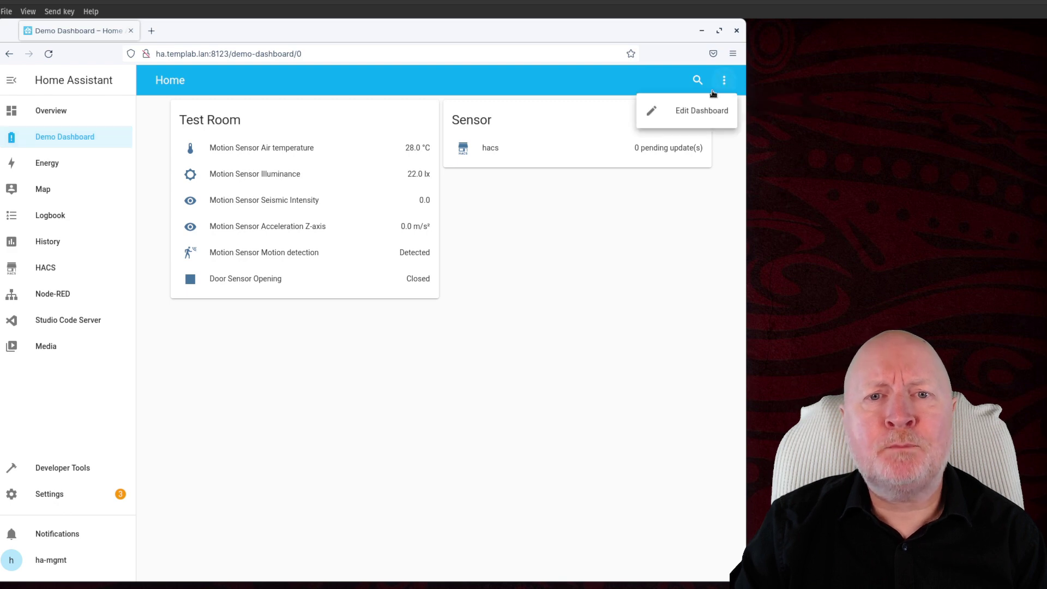
left_click(695, 110)
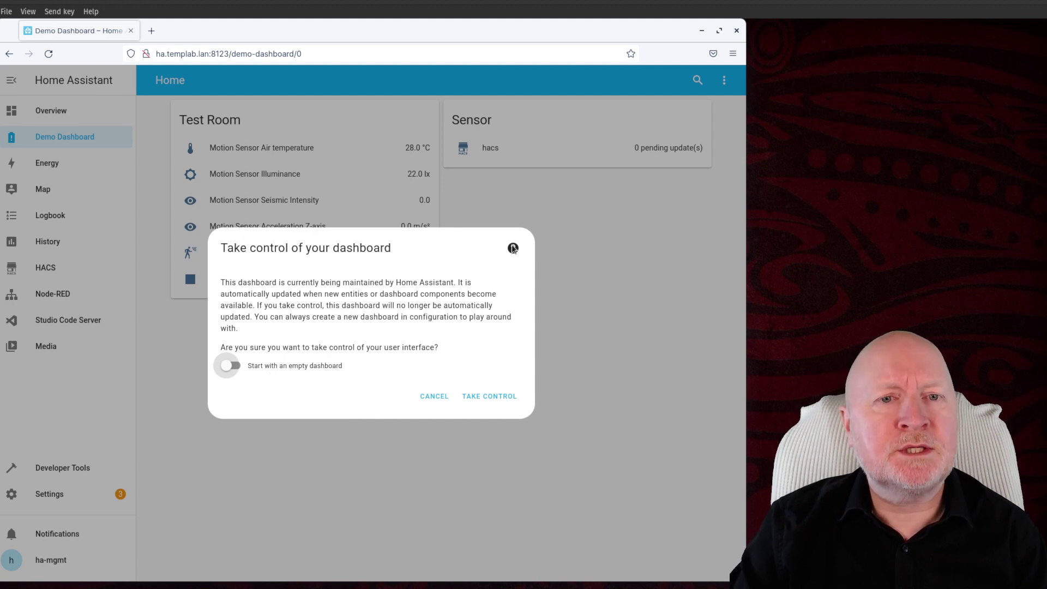
left_click(231, 366)
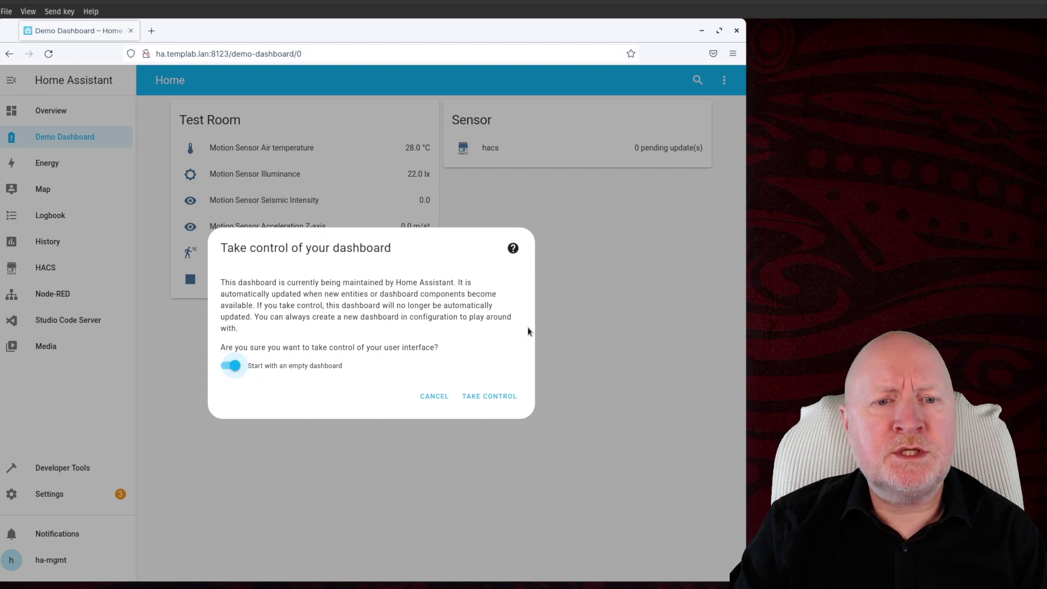
left_click(495, 396)
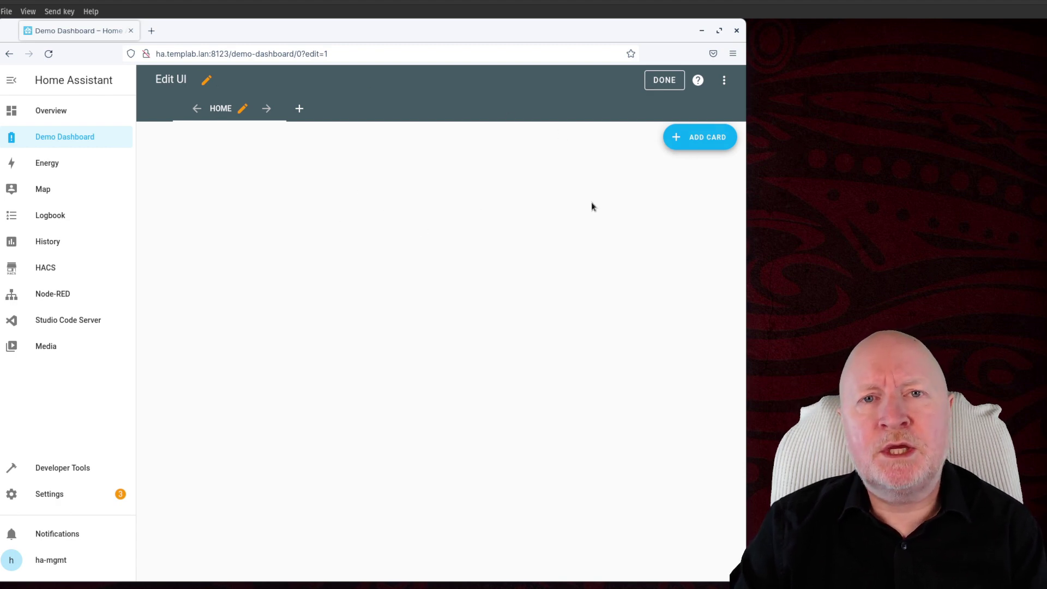
Step: Open the Home view's card picker and scroll down to Custom: Auto Entities
left_click(703, 142)
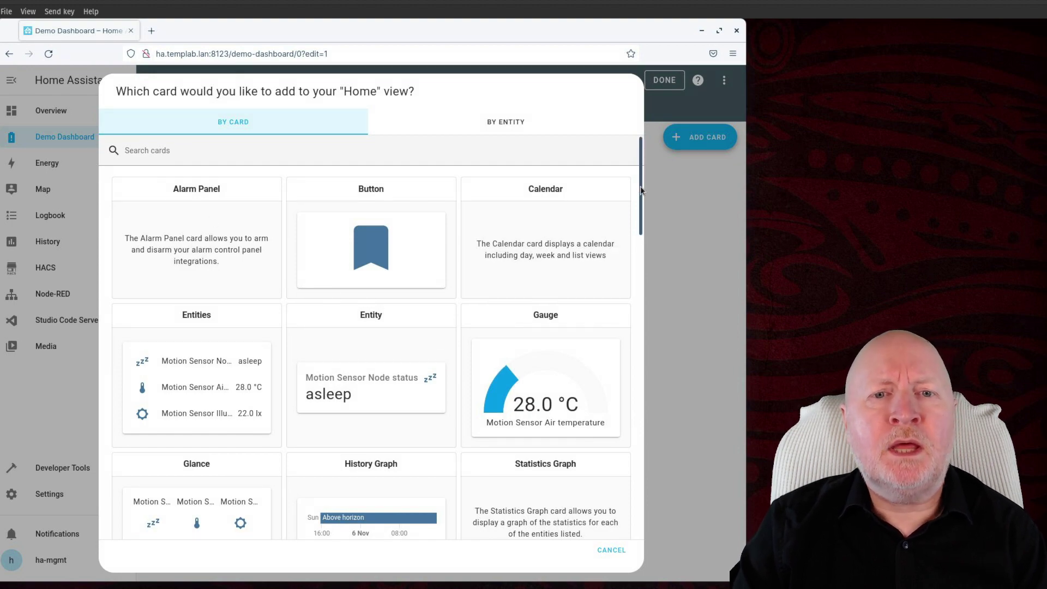
left_click_drag(640, 185, 638, 519)
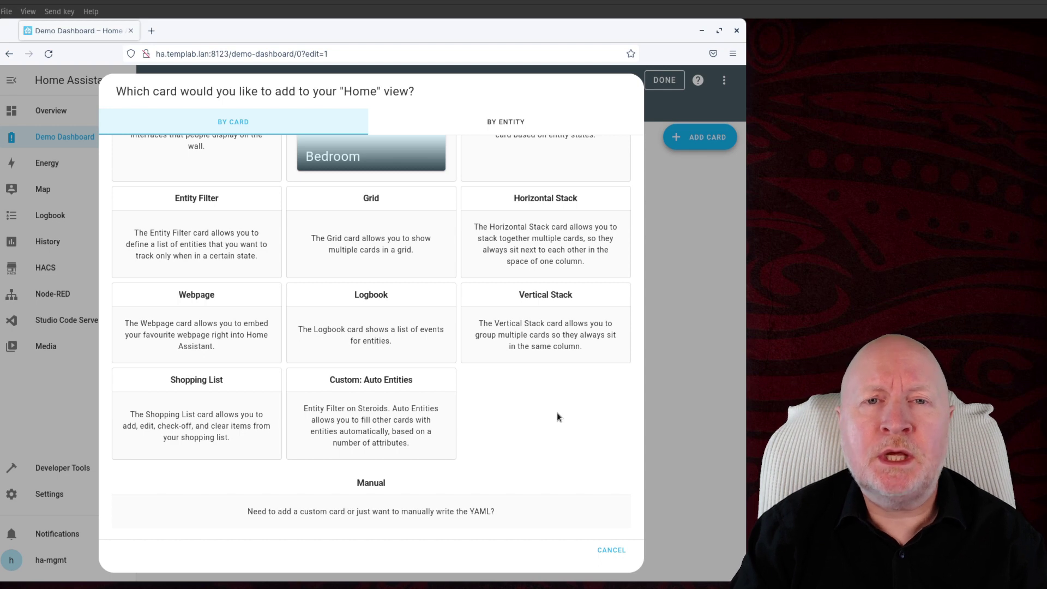
Step: Add a Custom: Auto Entities card and replace its starter YAML with the pasted Battery low configuration
left_click(382, 409)
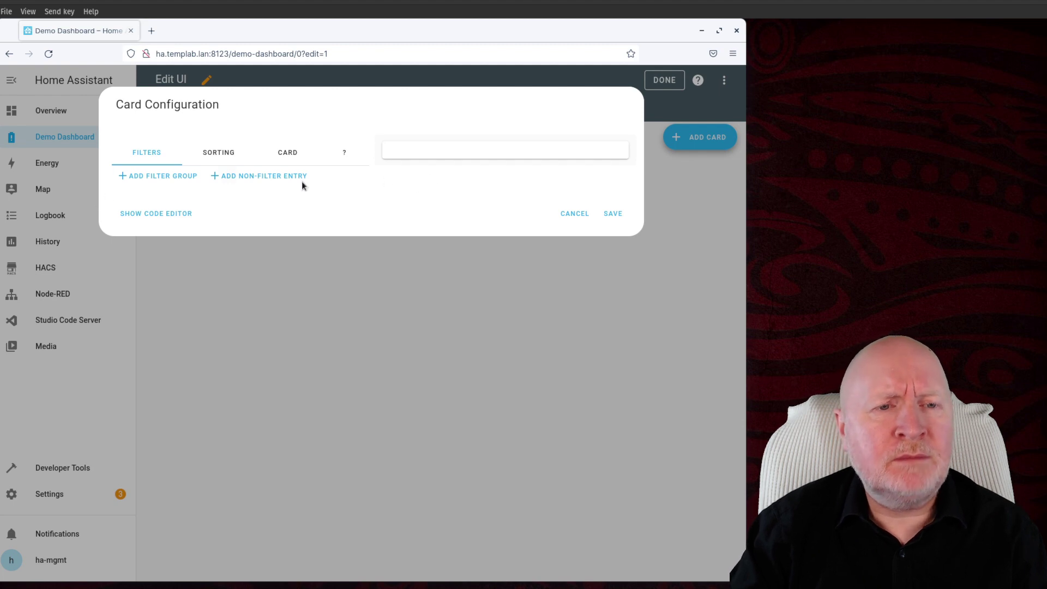
left_click(177, 222)
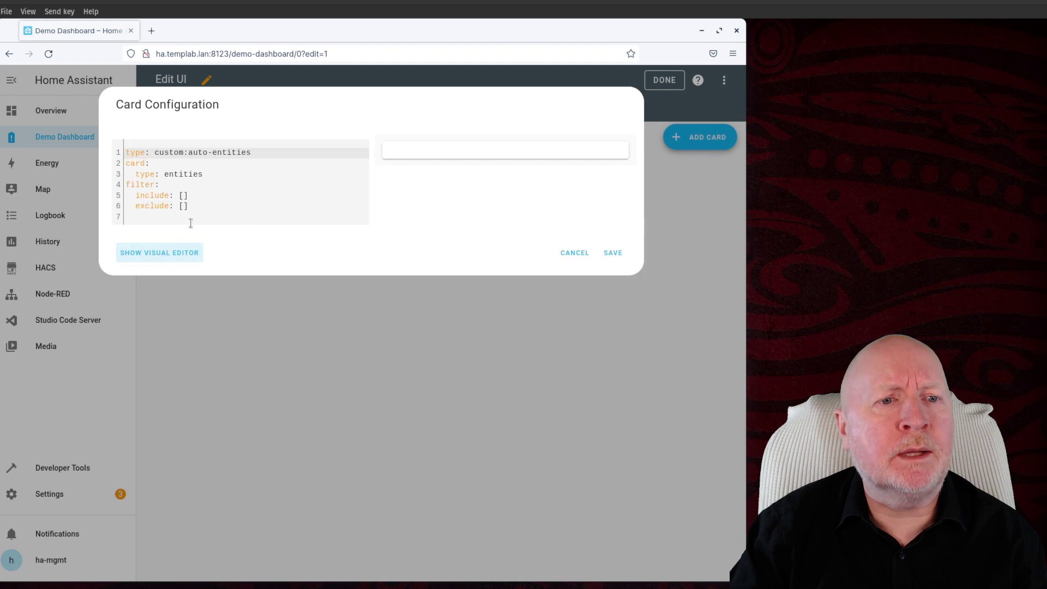
left_click_drag(207, 208, 109, 143)
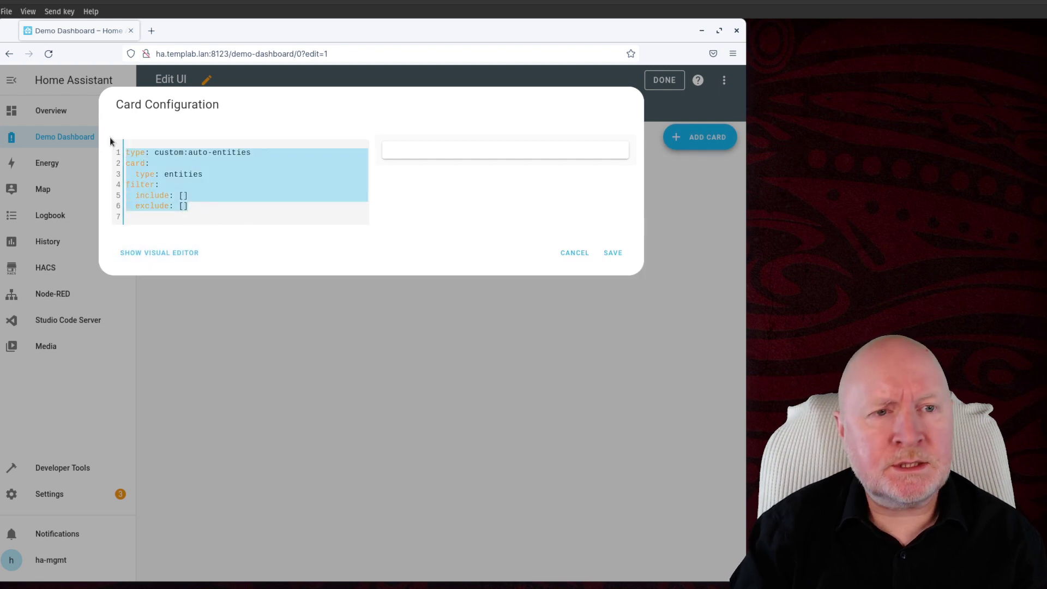
key("BackSpace")
right_click(143, 151)
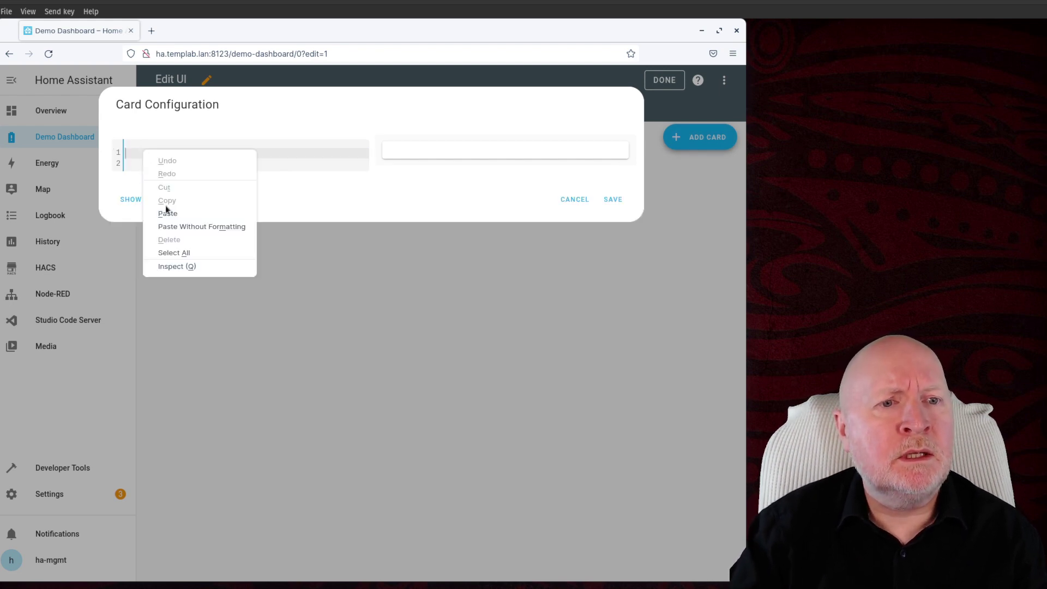
left_click(161, 211)
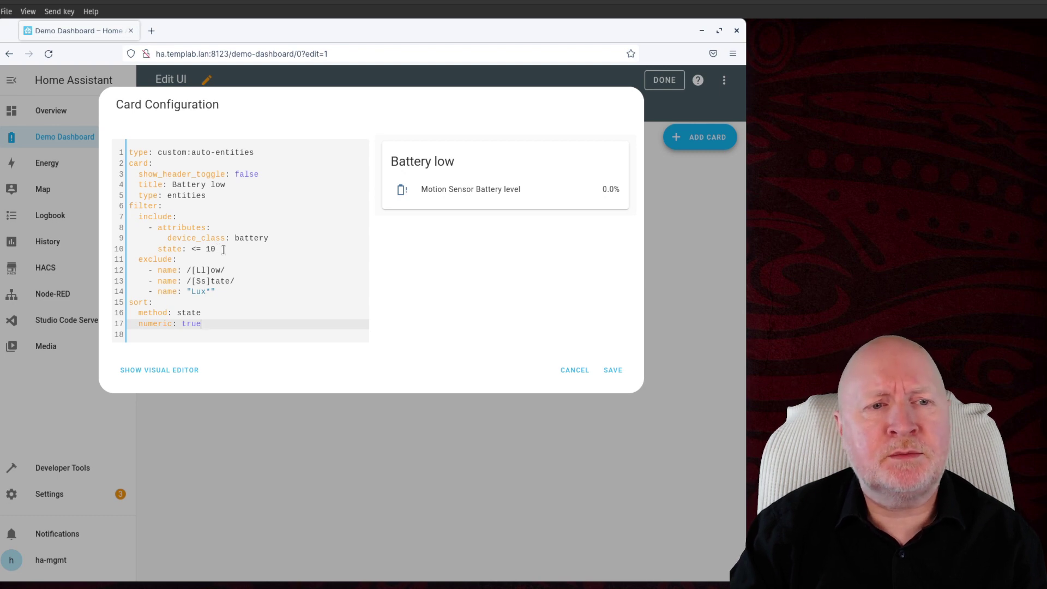
Step: Change the state threshold from 60 to '<= 10' and save the Battery low card
left_click(224, 249)
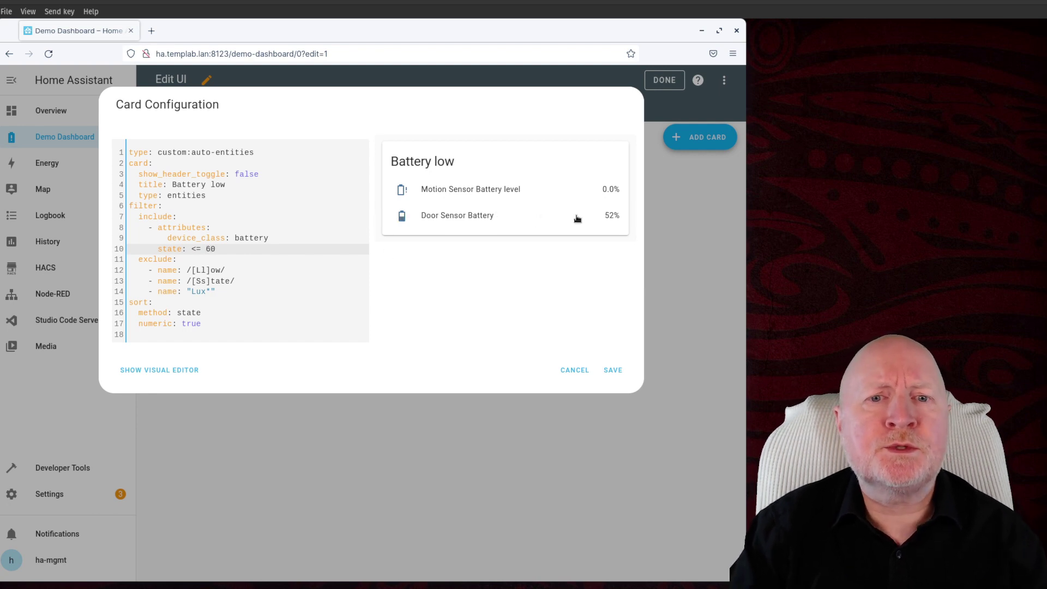
left_click(210, 249)
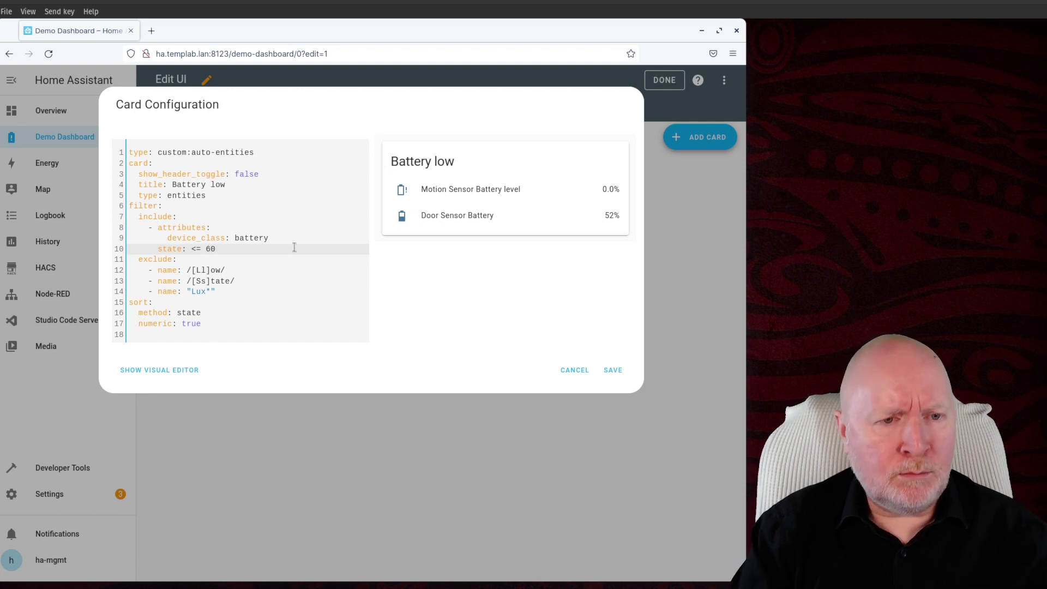
key("BackSpace")
type("1")
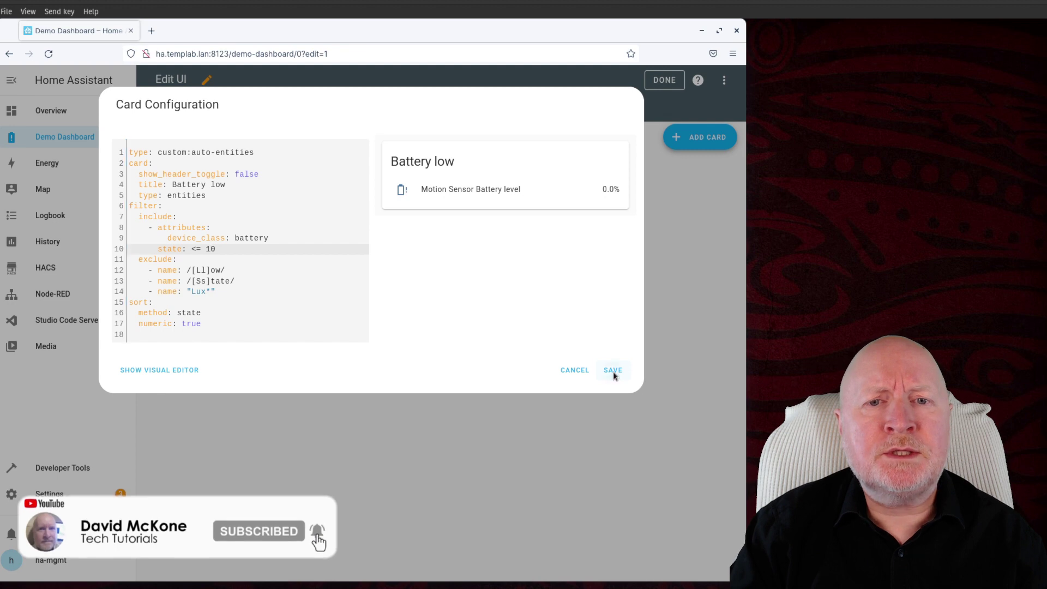
left_click(613, 371)
Step: Finish editing and let the Battery low card refresh to an empty entity list
left_click(664, 80)
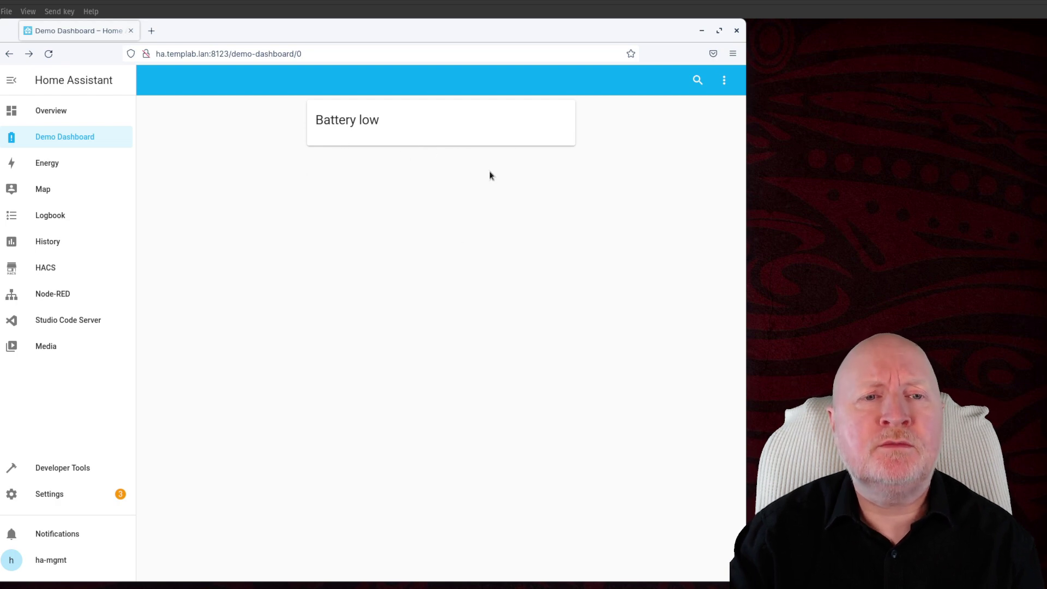
Step: Turn off 'Show if empty' on the Battery low card and save
left_click(724, 80)
left_click(717, 112)
left_click(332, 188)
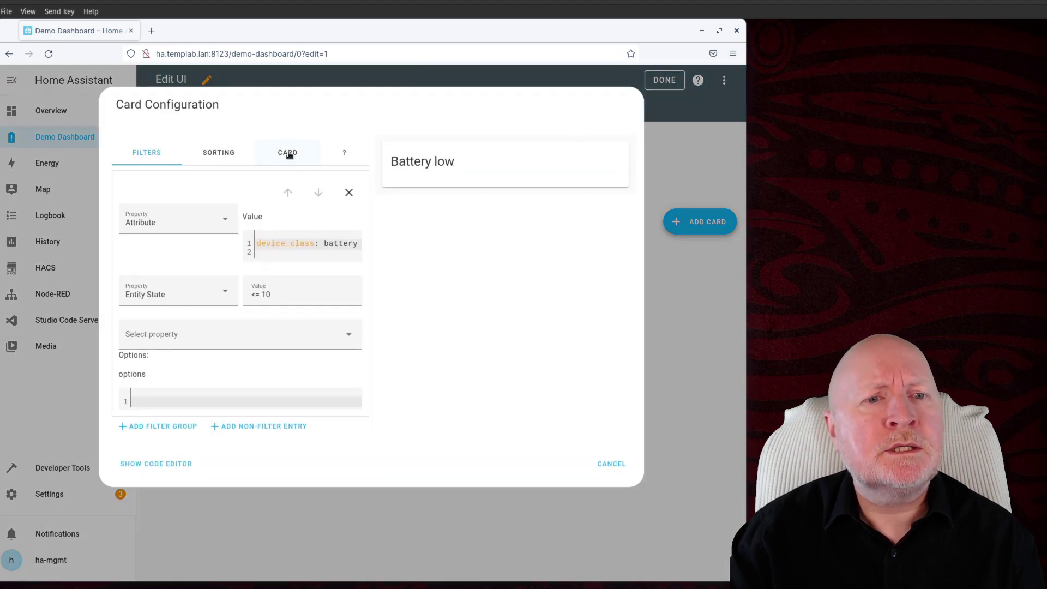
left_click(289, 155)
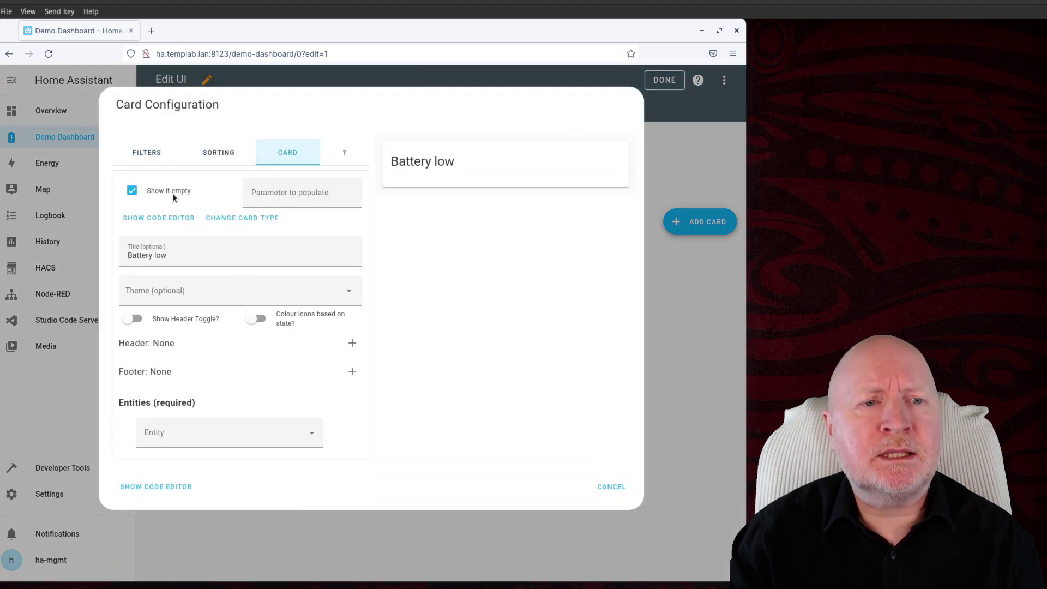
left_click(171, 194)
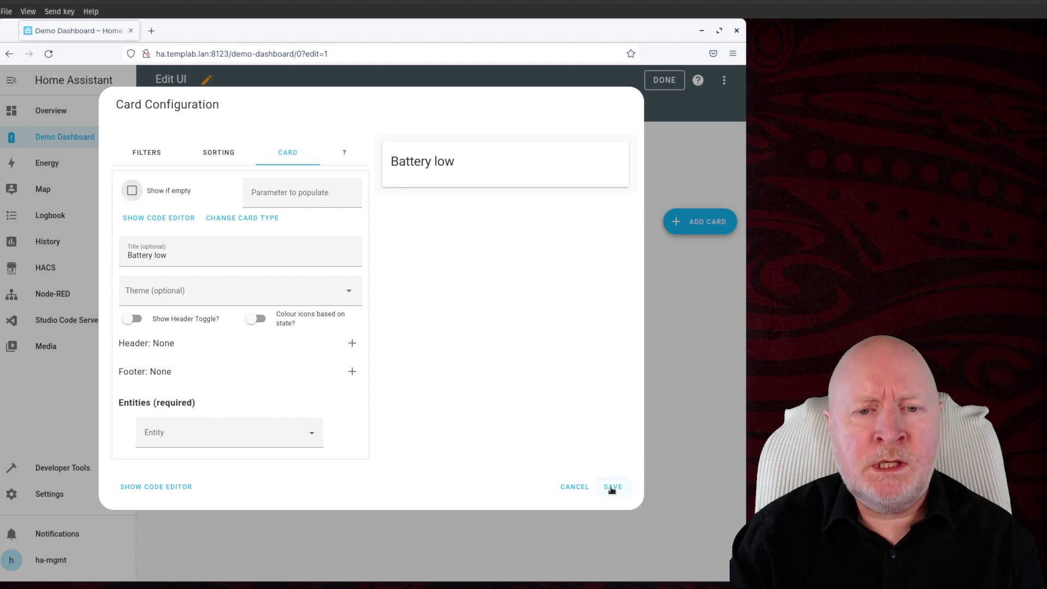
left_click(612, 486)
left_click(663, 83)
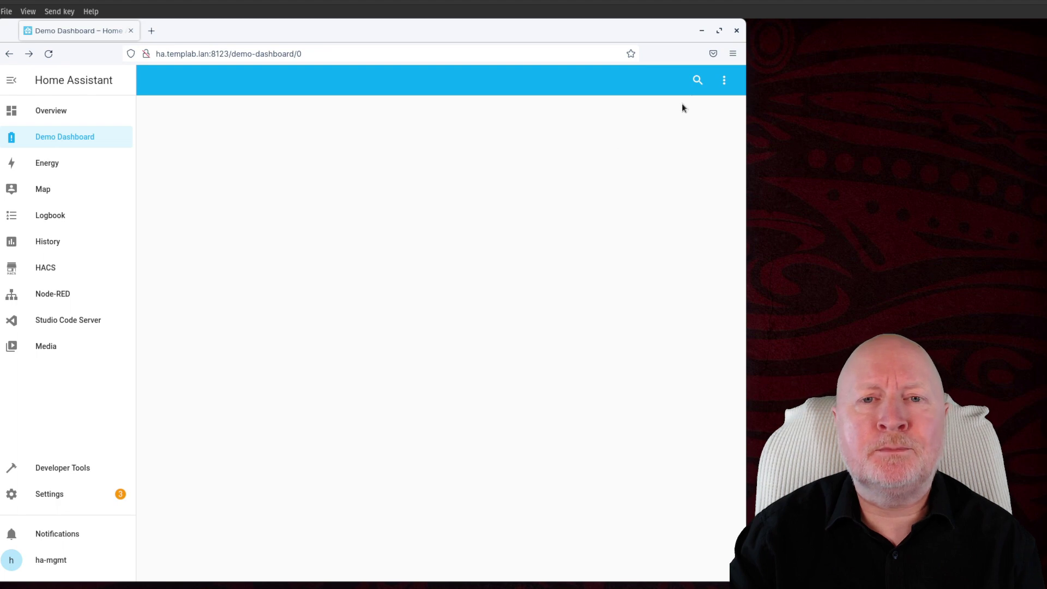
Step: Turn 'Show if empty' back on for the Battery low card and save
left_click(723, 82)
left_click(685, 111)
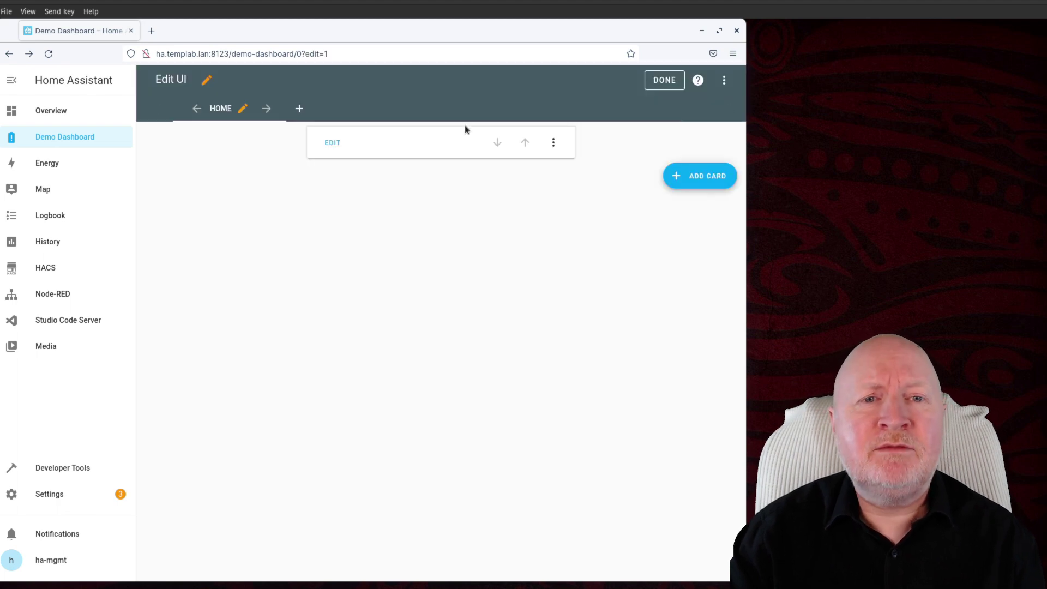
left_click(332, 142)
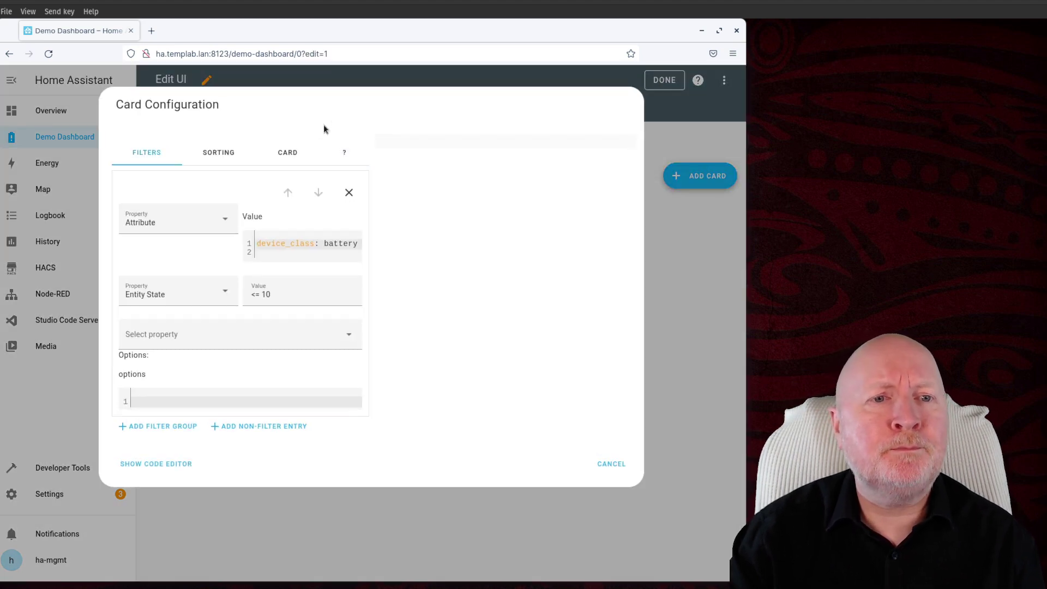
left_click(294, 151)
left_click(162, 186)
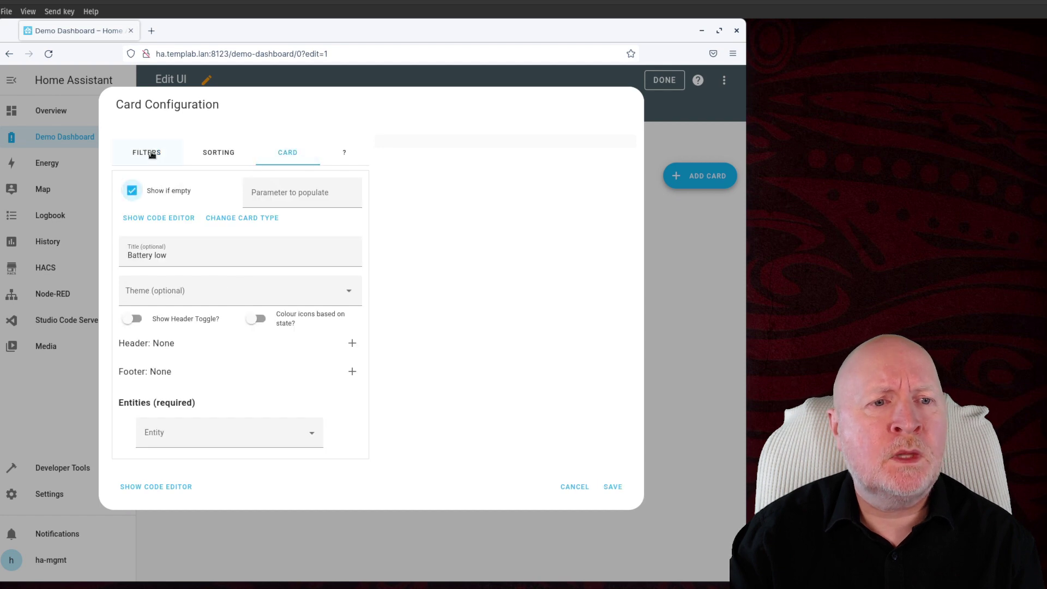
left_click(612, 486)
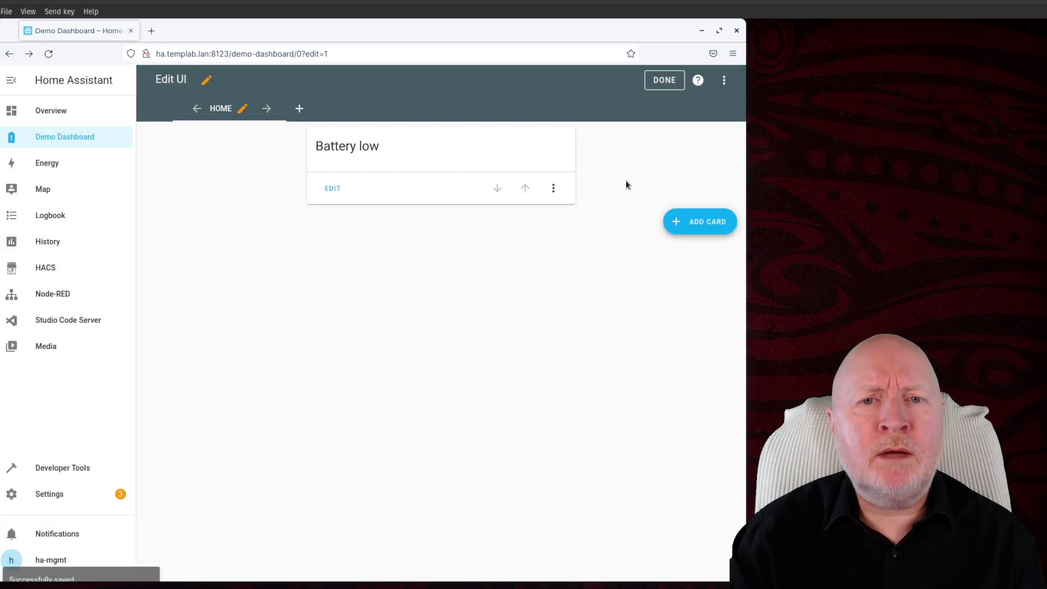
left_click(664, 82)
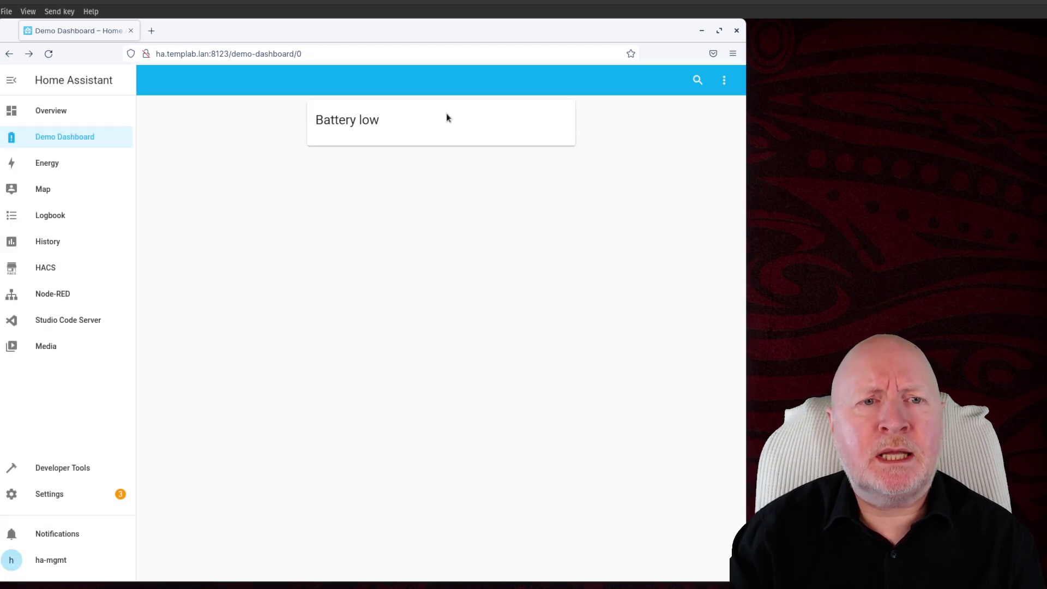
Step: Raise the Battery low card's YAML state threshold to '<= 100' and save
left_click(724, 80)
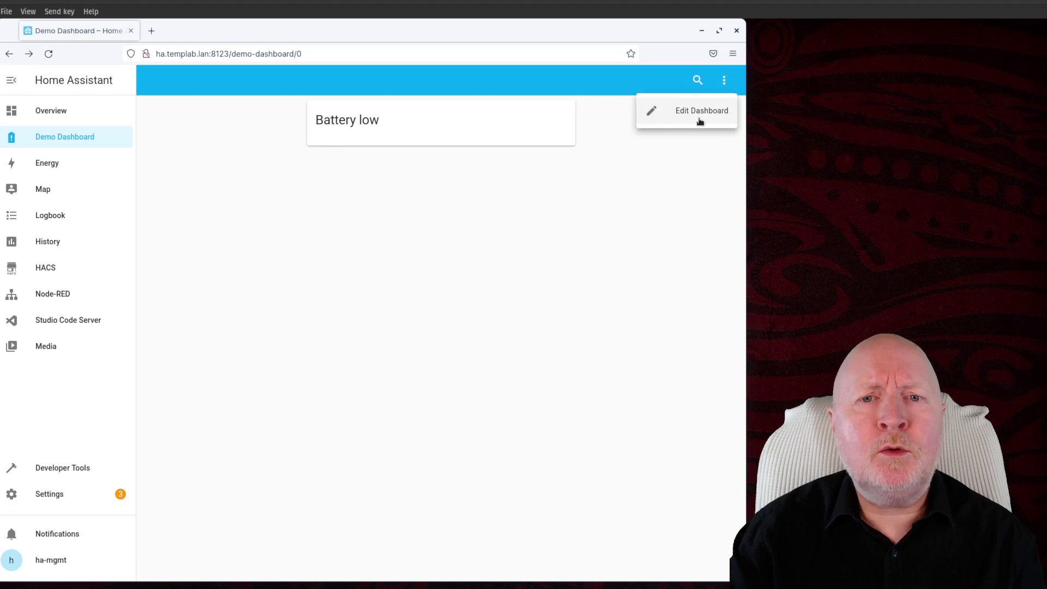
left_click(700, 120)
left_click(341, 191)
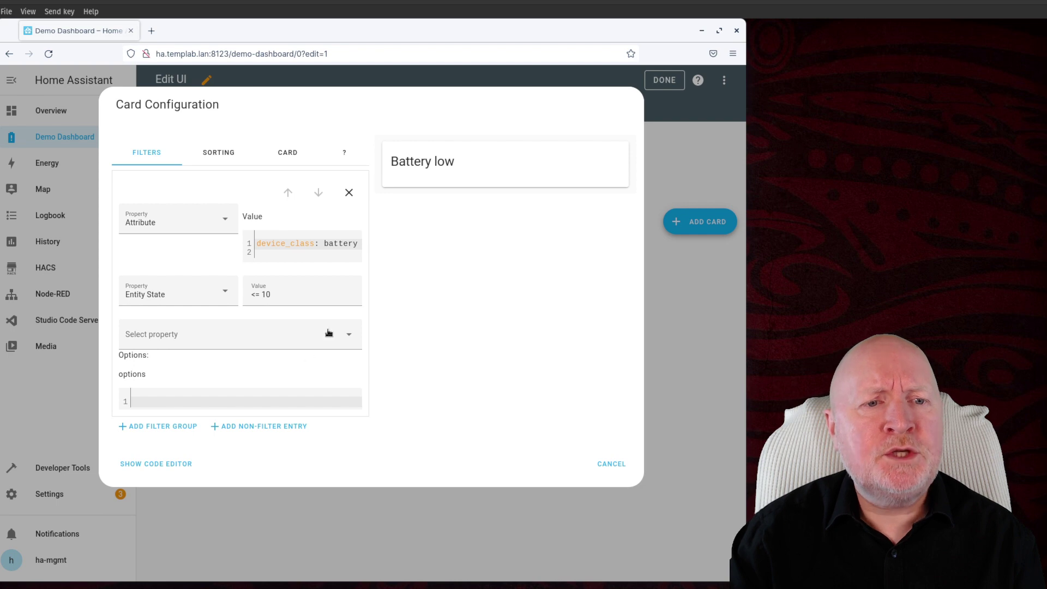
left_click(265, 294)
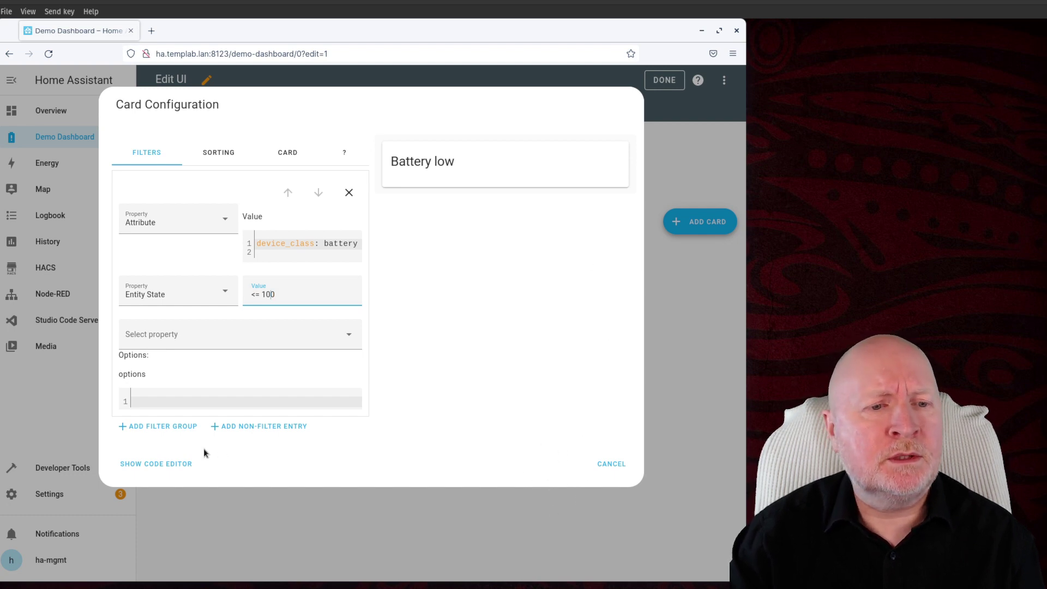
left_click(189, 460)
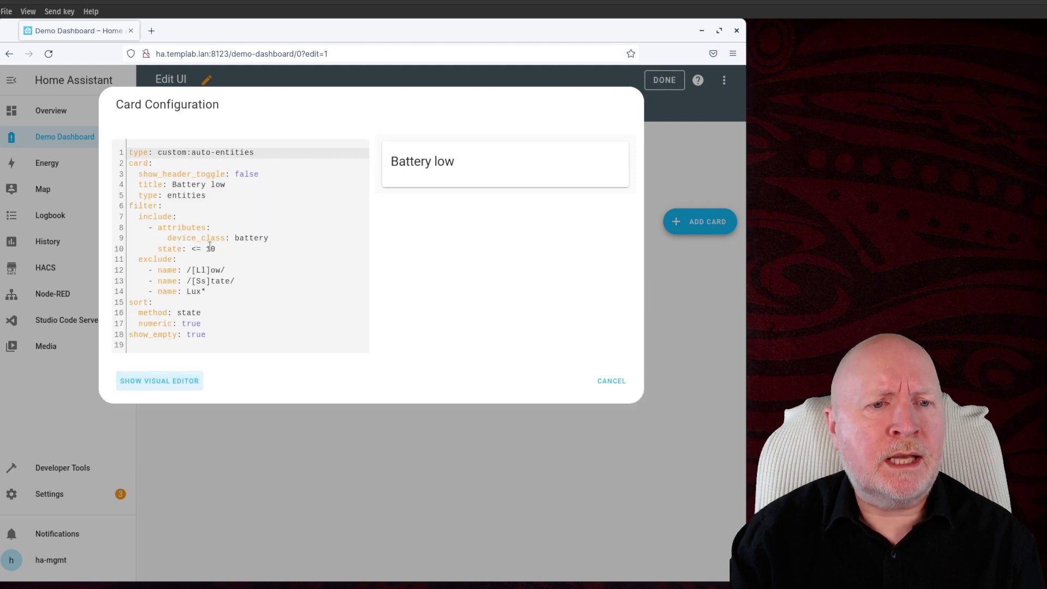
left_click(215, 249)
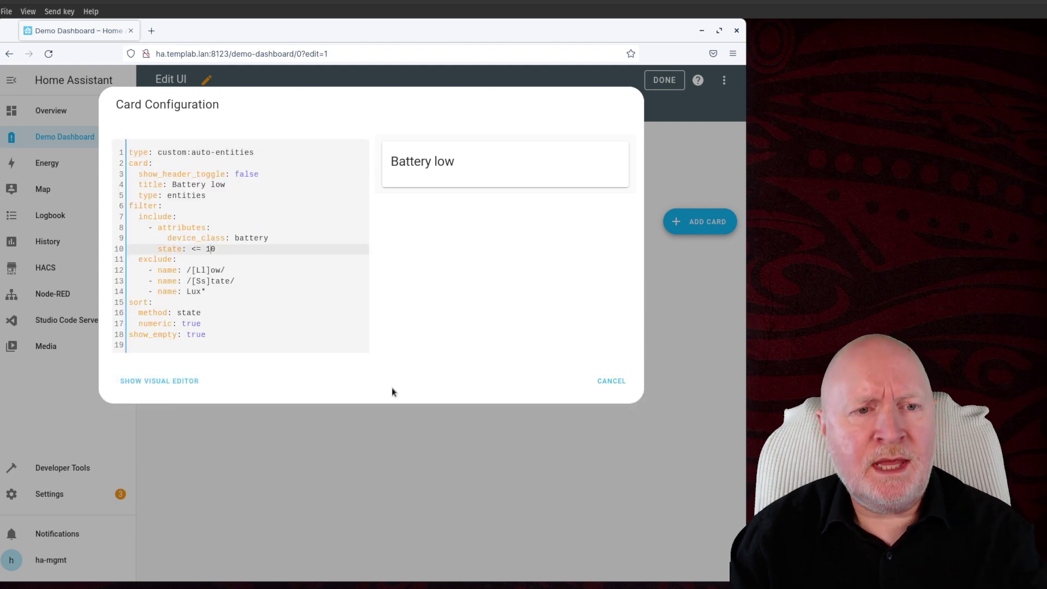
type("0")
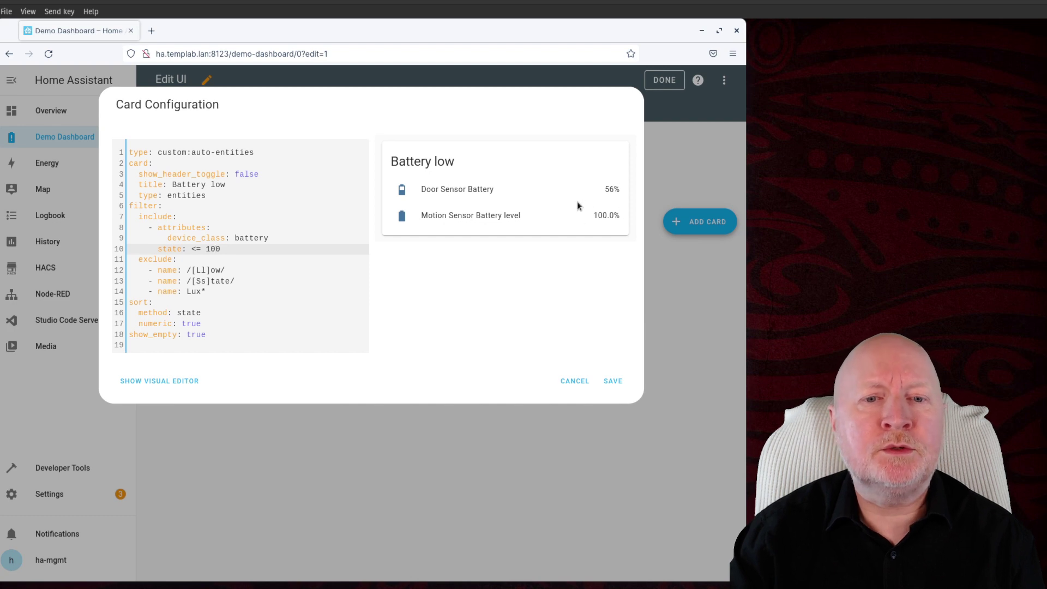
left_click(612, 381)
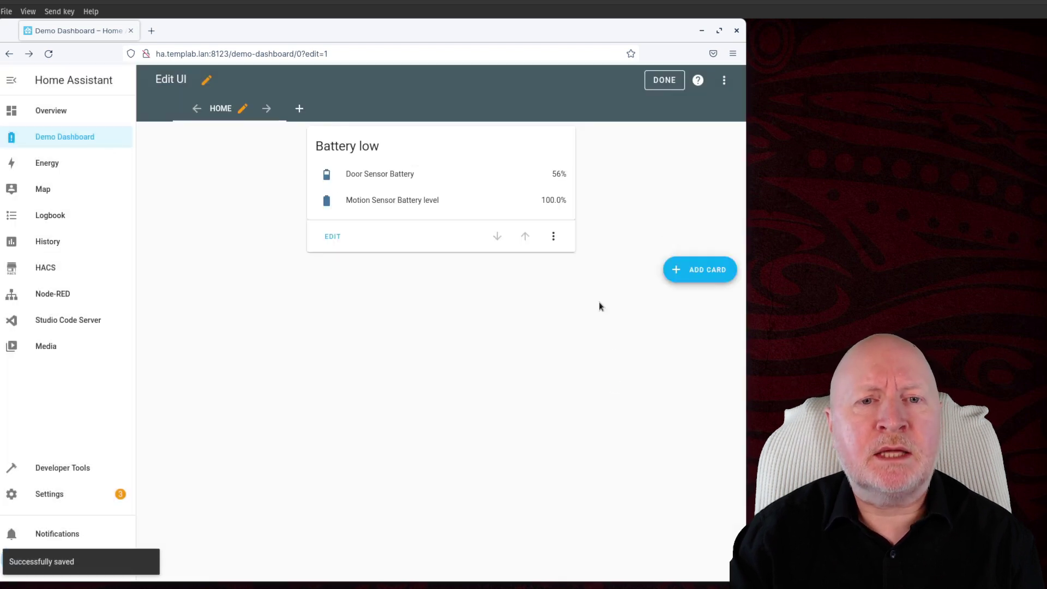
left_click(664, 80)
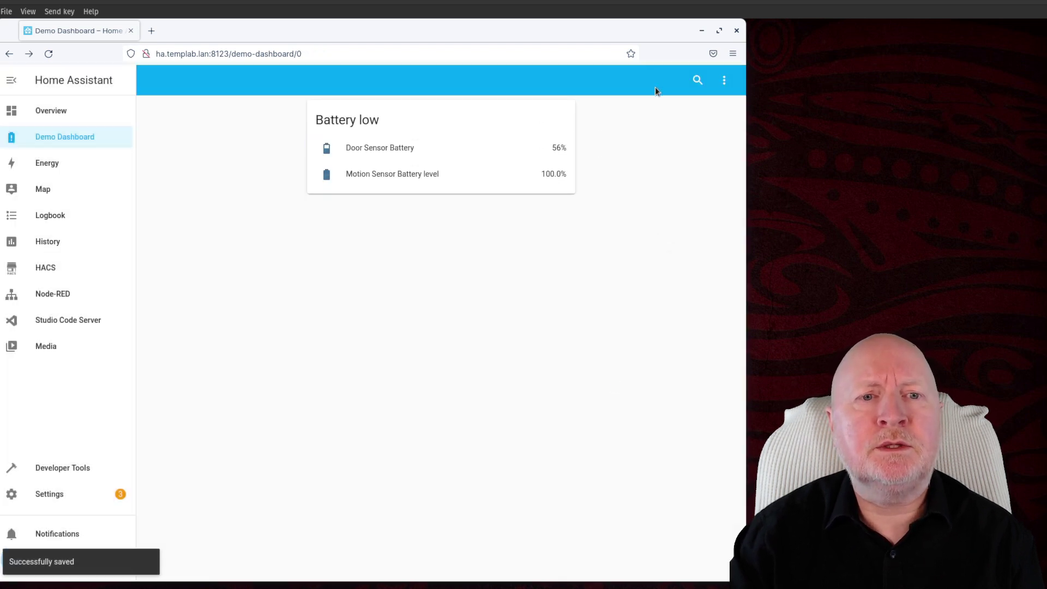
Step: Lower the Battery low card's threshold back to '<= 10' and save
left_click(724, 80)
left_click(678, 111)
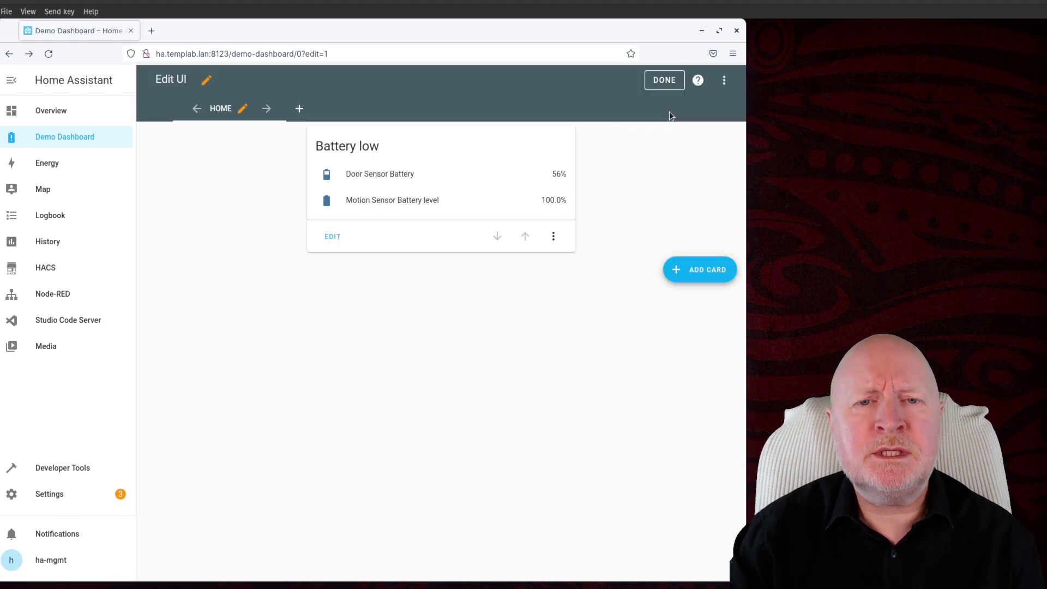
left_click(331, 236)
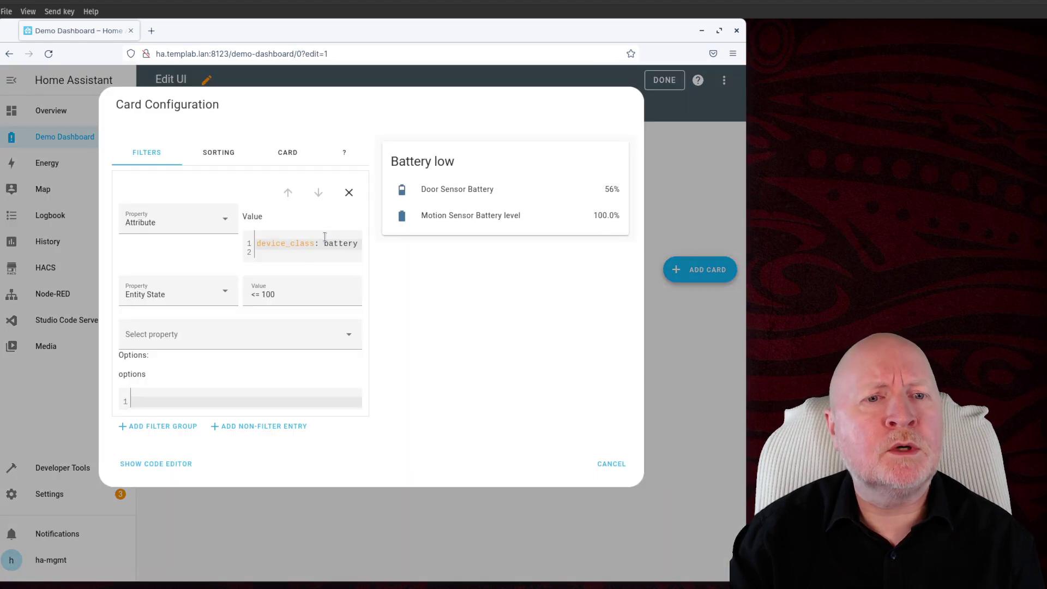
left_click(177, 463)
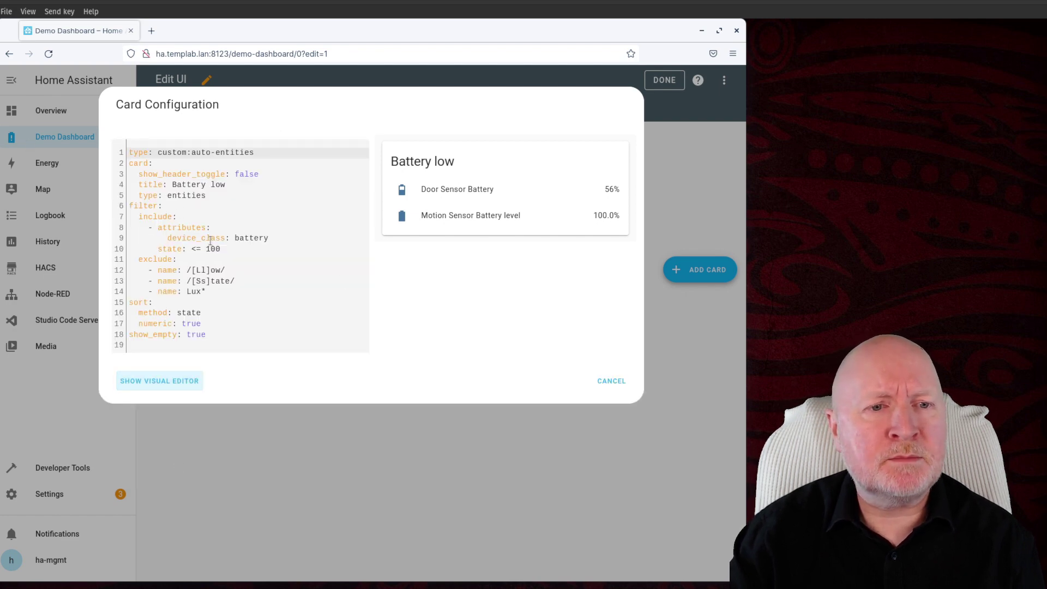
left_click(224, 248)
key("BackSpace")
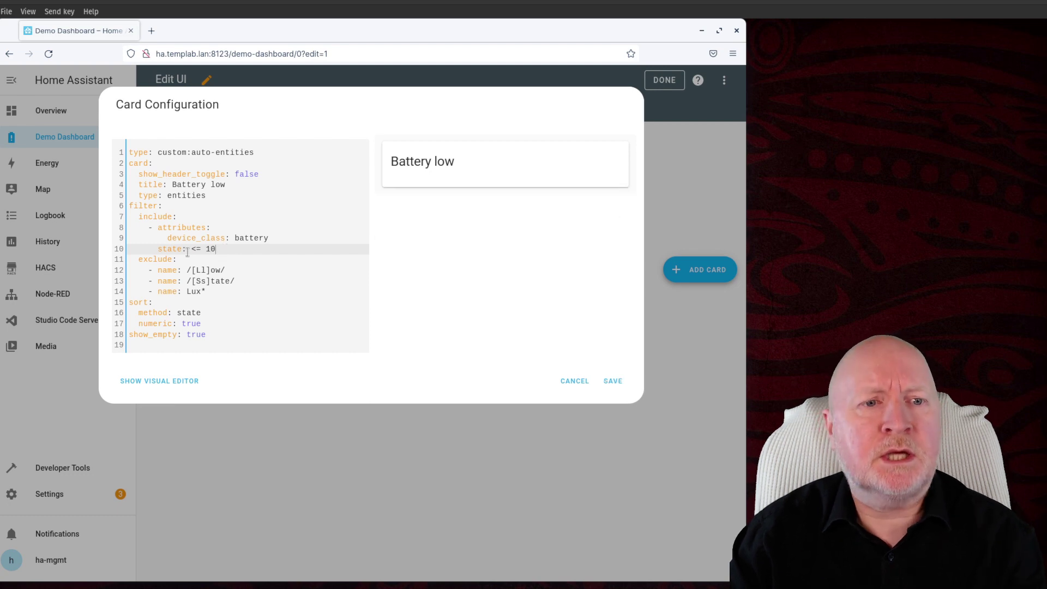
left_click(626, 383)
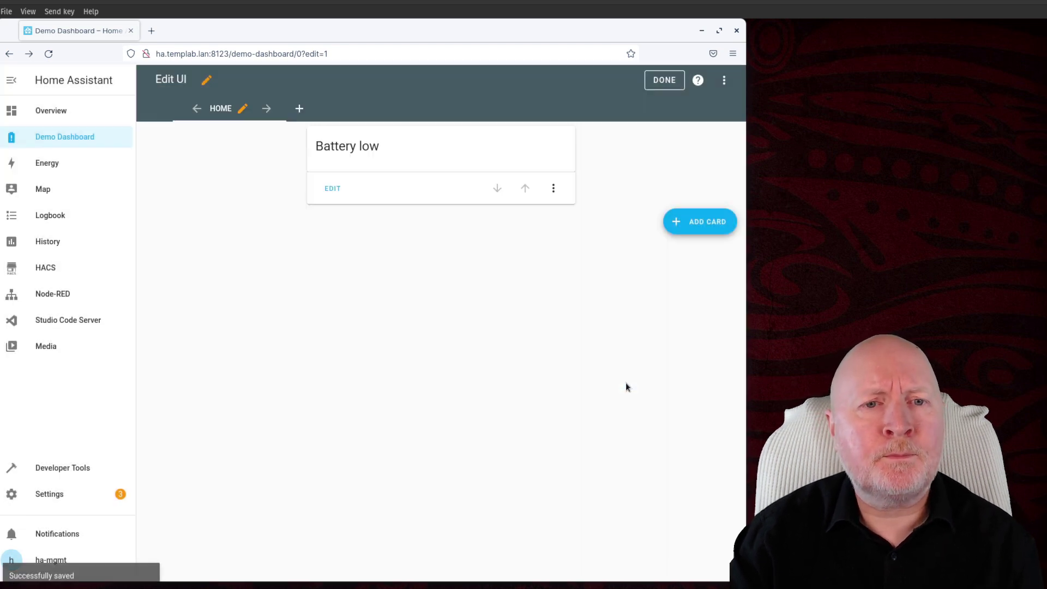
left_click(671, 82)
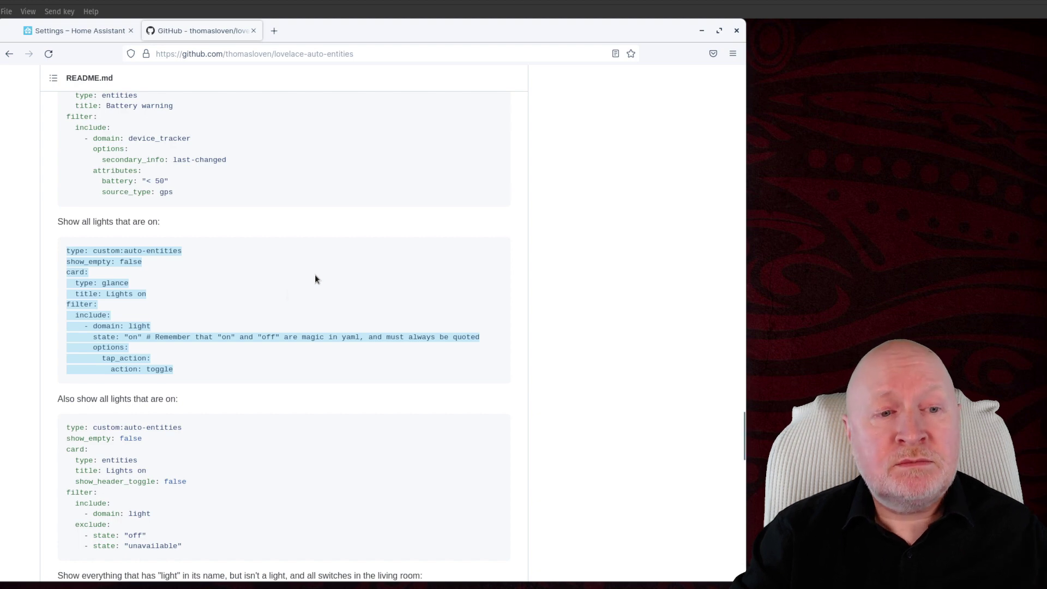
scroll(316, 277, "down", 3)
scroll(315, 276, "down", 6)
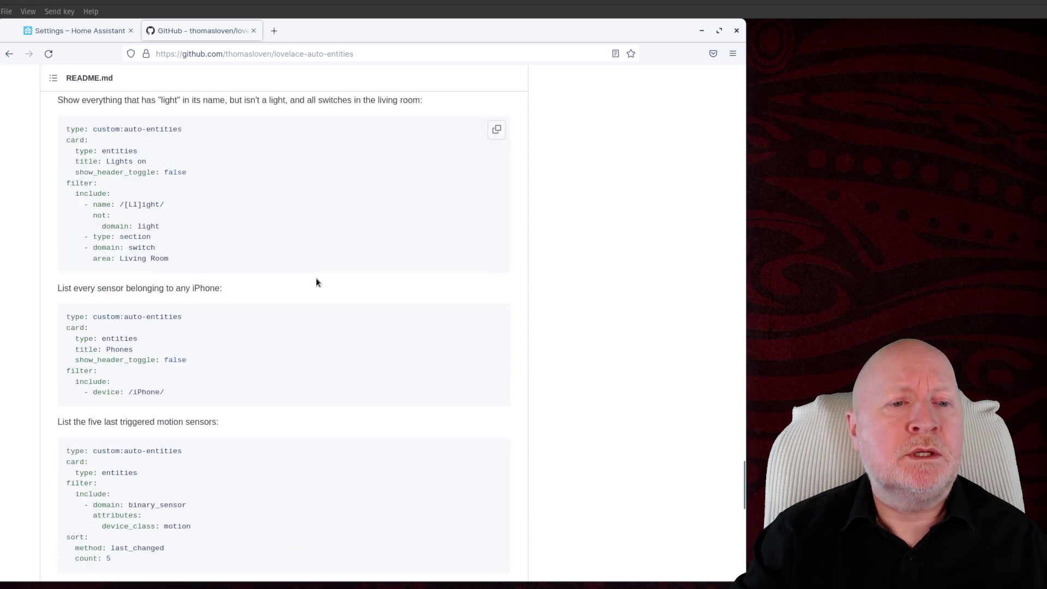
scroll(313, 279, "up", 2)
scroll(312, 279, "up", 3)
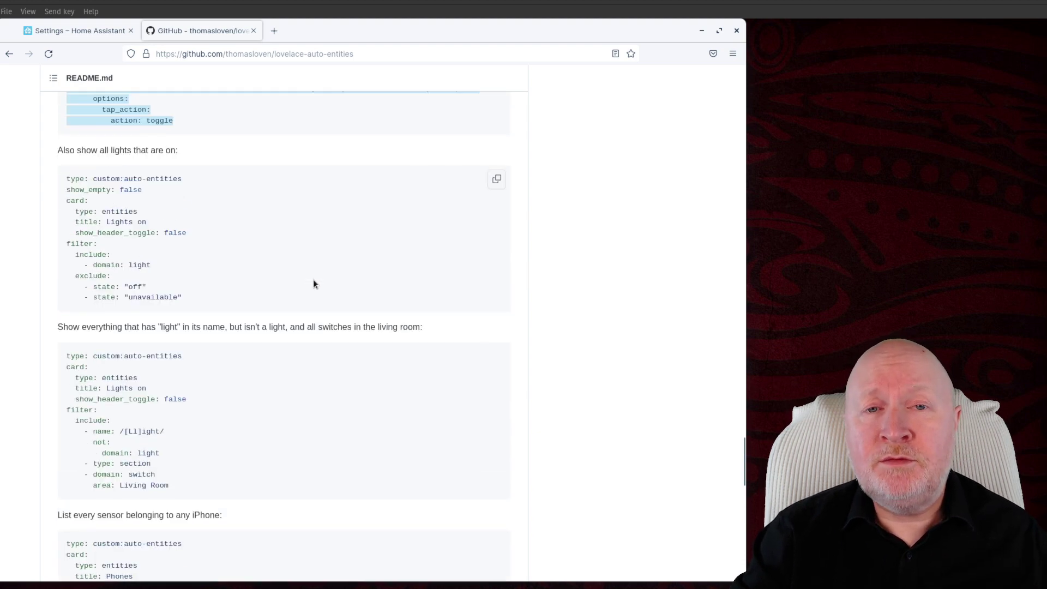
scroll(313, 279, "up", 3)
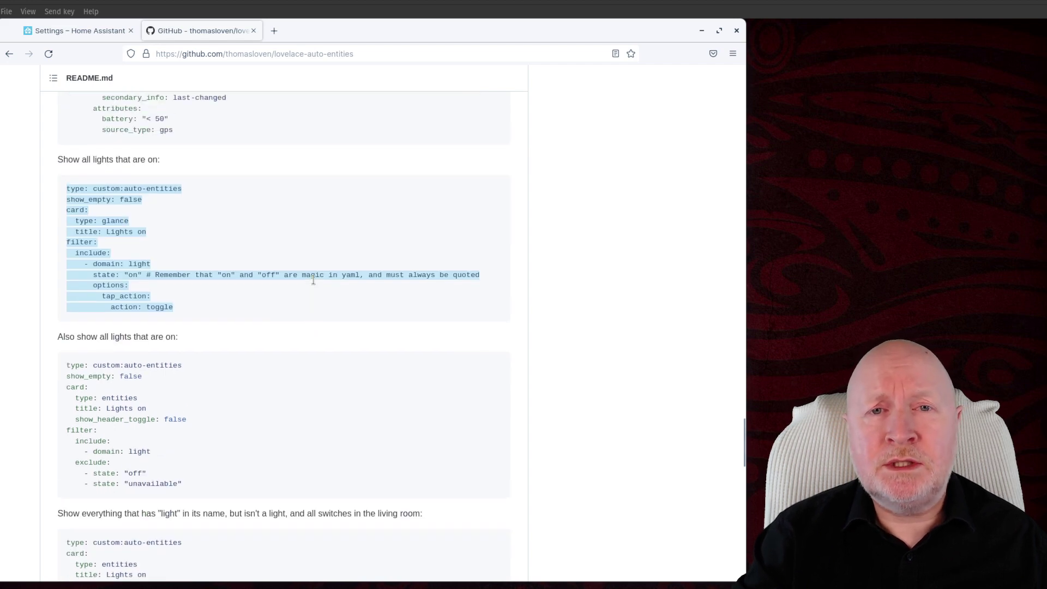